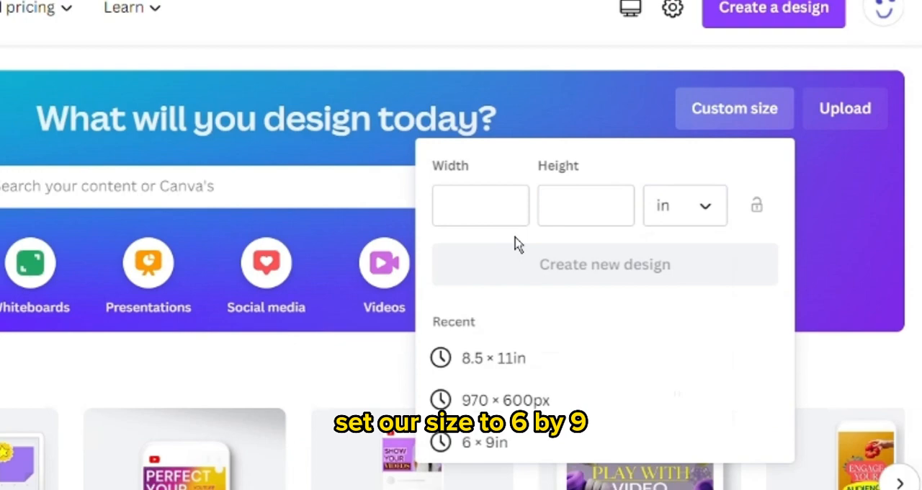
# Create a new custom-size design 6 in wide and 9 in high.
pyautogui.write('6')
pyautogui.click(553, 207)
pyautogui.write('9')
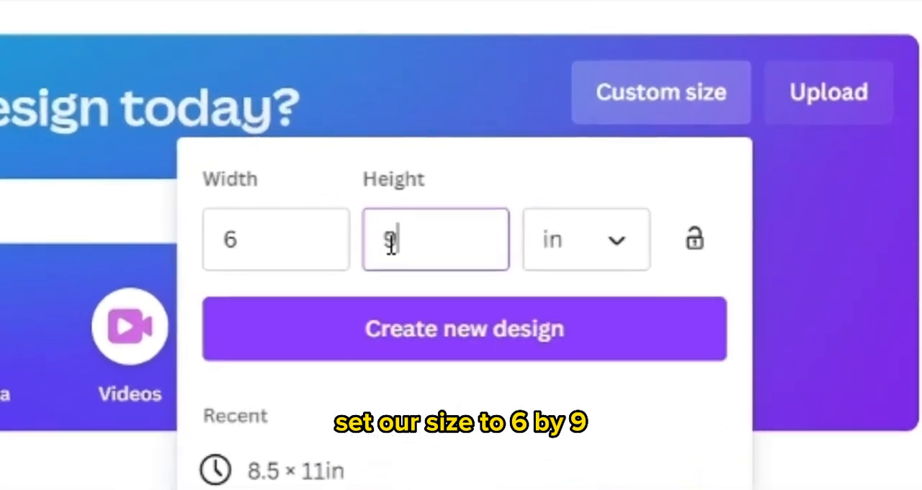
pyautogui.click(417, 342)
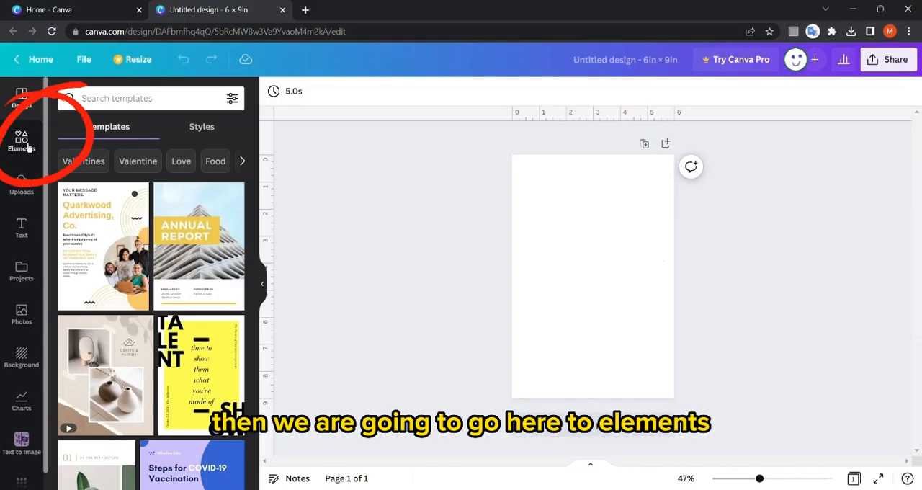
# Browse the table elements and place a three-column, four-row table with a solid black header row on the page.
pyautogui.click(28, 147)
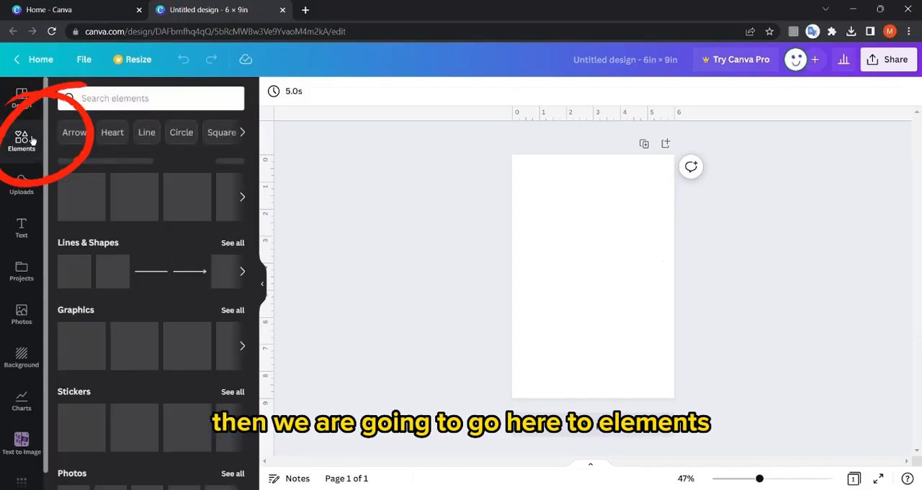
pyautogui.scroll(-3, 92, 168)
pyautogui.scroll(-5, 92, 168)
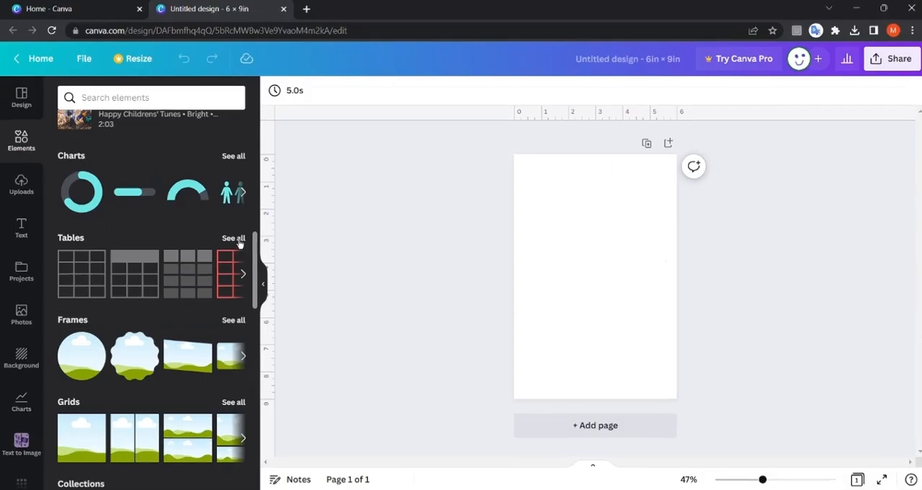
pyautogui.click(436, 221)
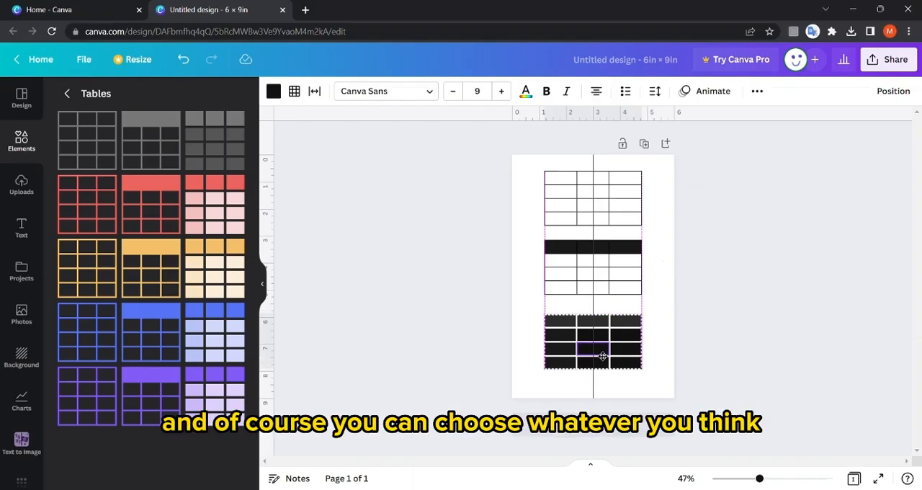
pyautogui.click(362, 283)
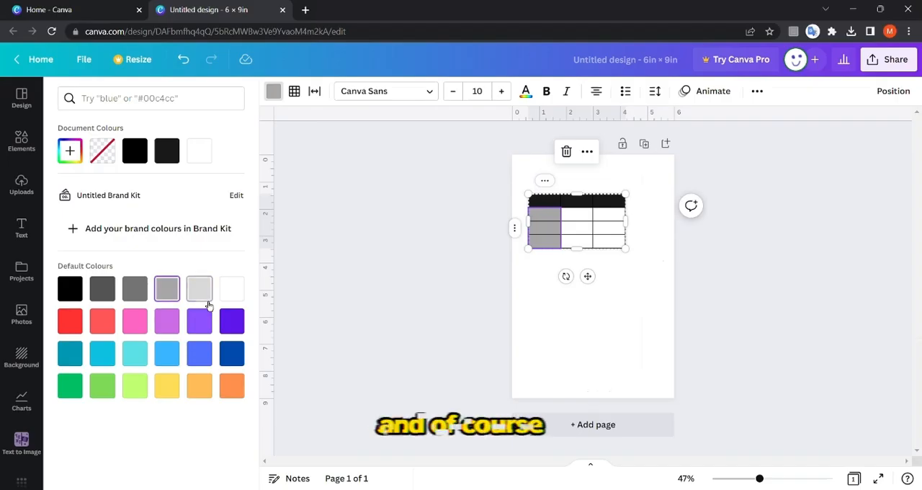
pyautogui.click(231, 290)
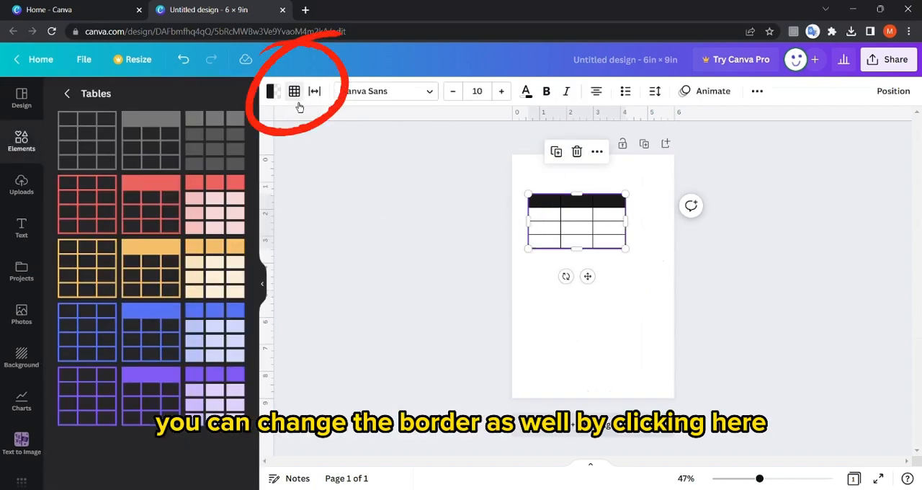
# Set the table's outline border to a solid line with a weight of 6.
pyautogui.click(294, 91)
pyautogui.click(332, 130)
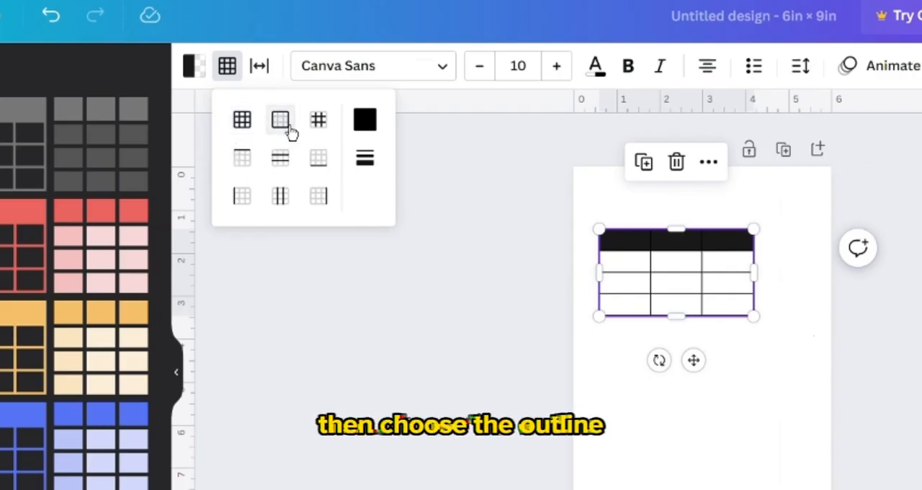
pyautogui.click(383, 152)
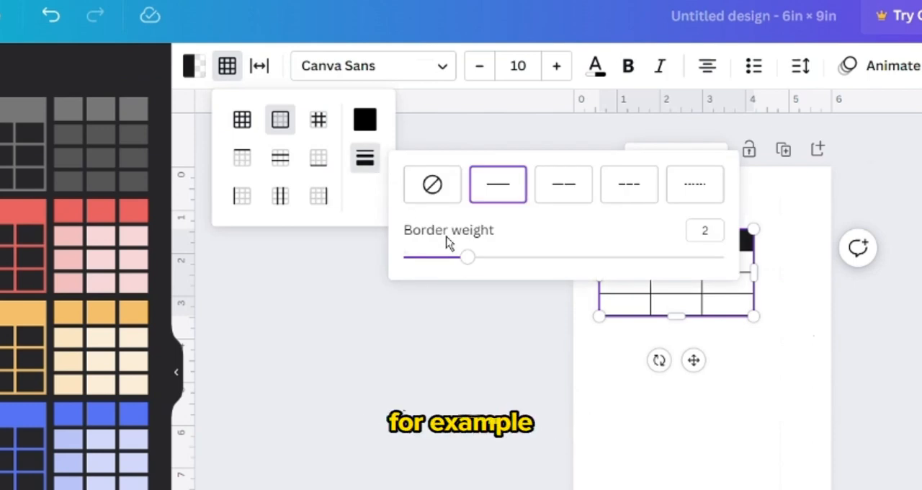
pyautogui.moveTo(467, 257); pyautogui.dragTo(598, 290)
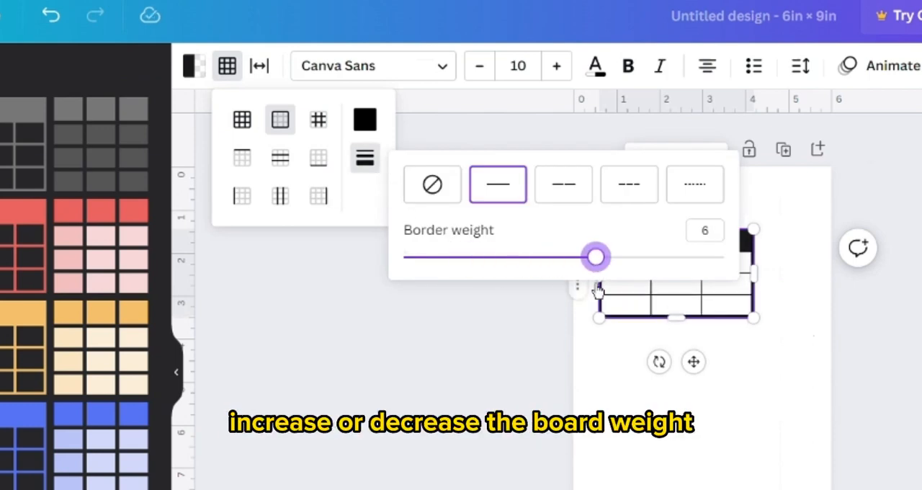
pyautogui.click(479, 325)
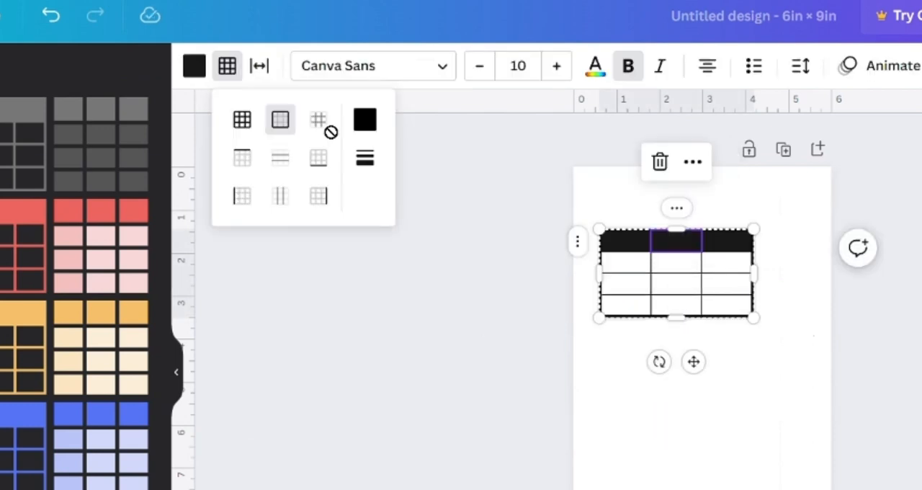
pyautogui.click(483, 278)
pyautogui.click(597, 294)
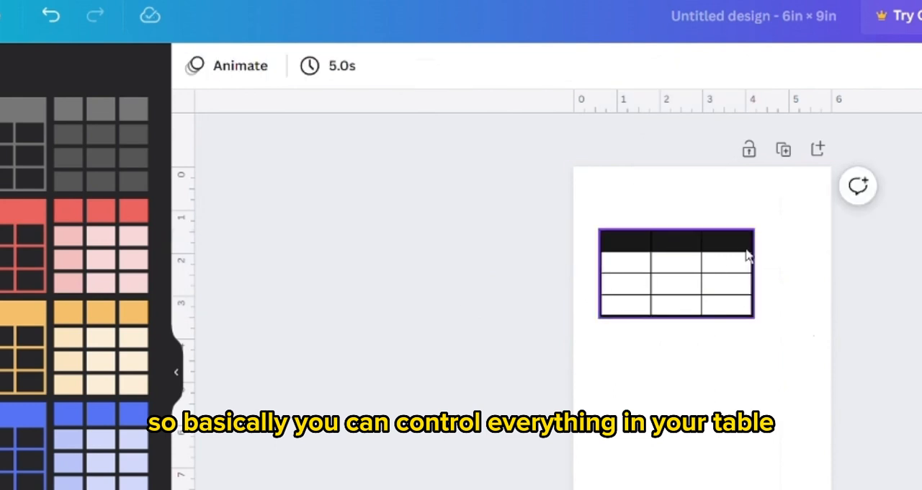
# Change the style of the table's inner border lines to the finest dashed line.
pyautogui.moveTo(798, 185); pyautogui.dragTo(587, 354)
pyautogui.click(227, 65)
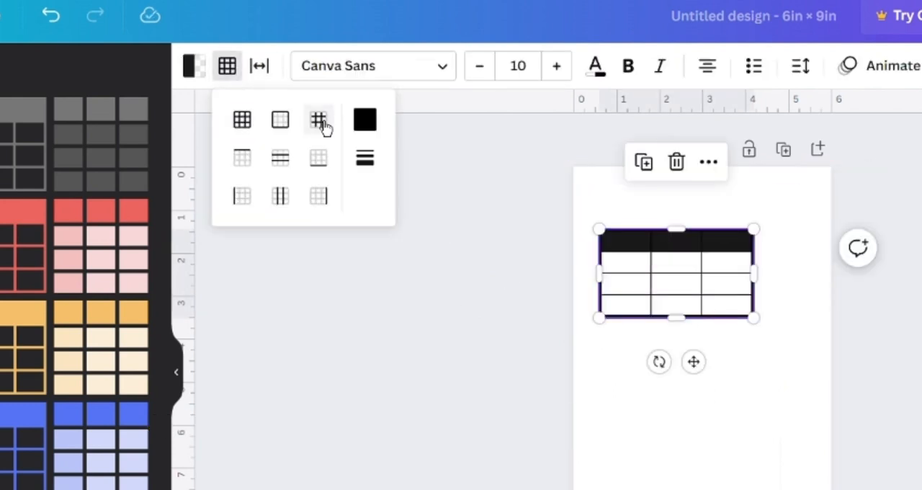
pyautogui.click(318, 120)
pyautogui.click(364, 158)
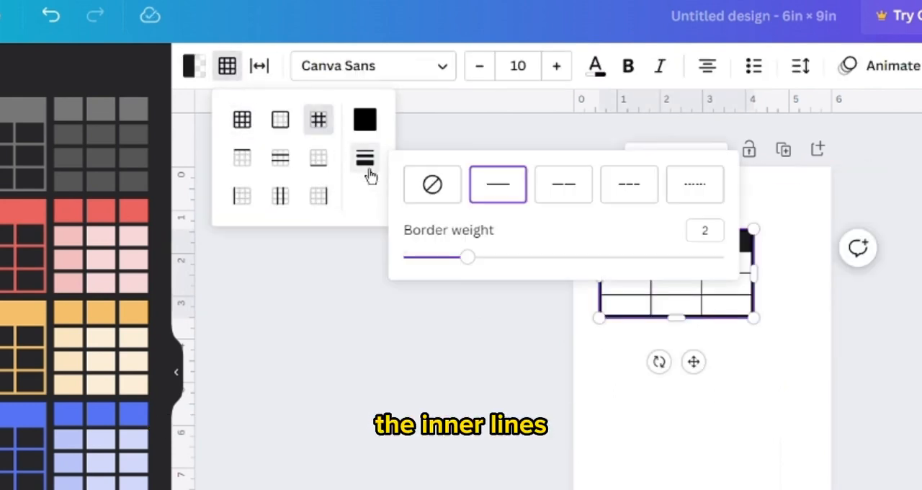
pyautogui.click(677, 200)
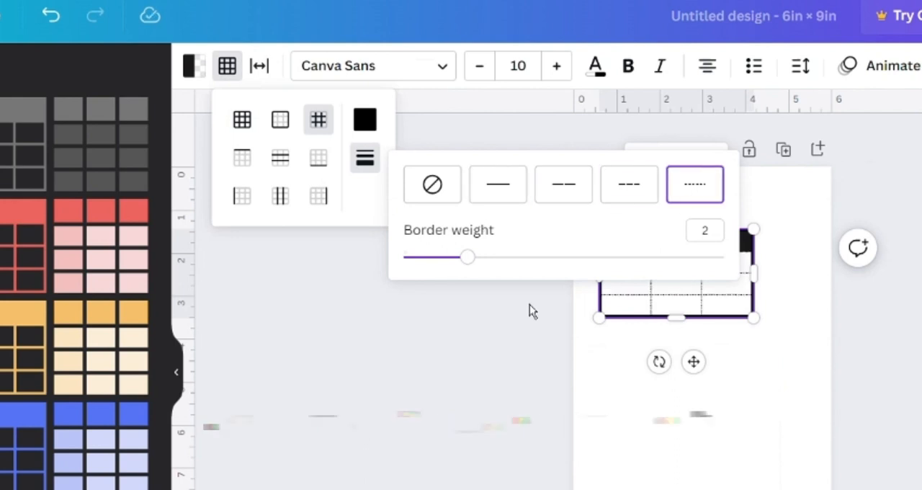
pyautogui.click(508, 318)
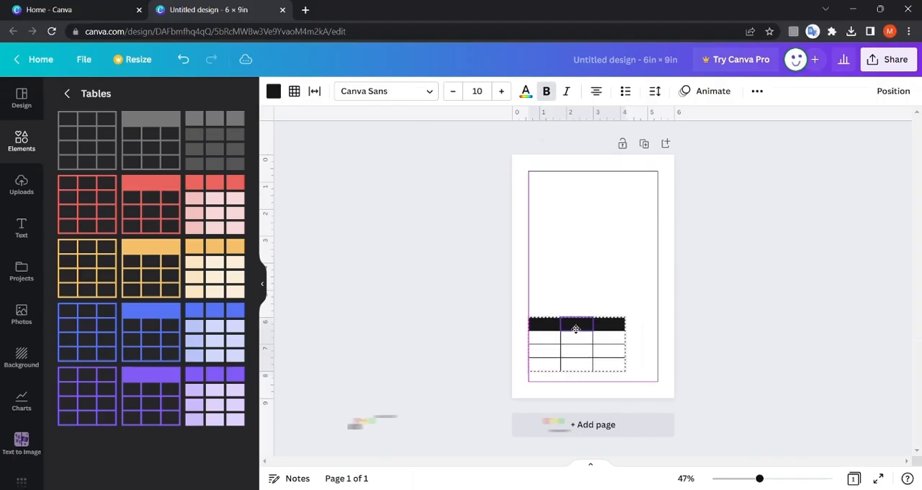
# Move the table to the center of the page using the alignment guides.
pyautogui.moveTo(576, 330); pyautogui.dragTo(592, 262)
pyautogui.click(495, 250)
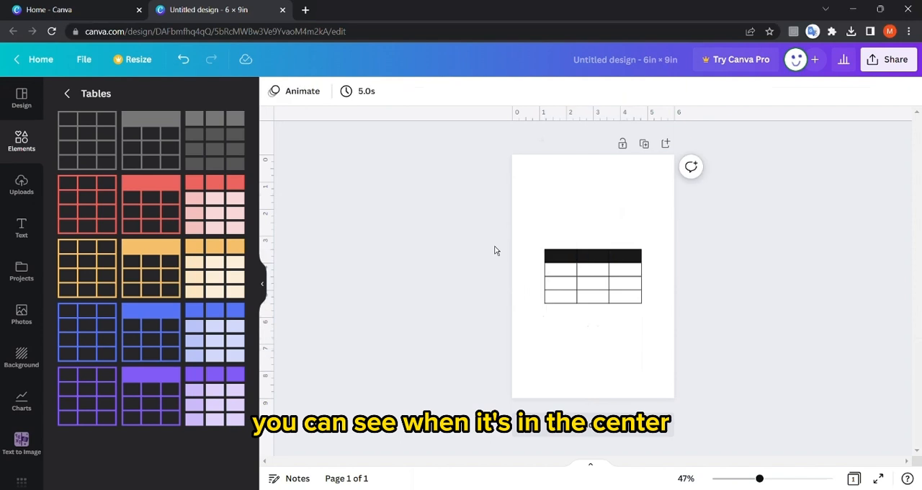
pyautogui.click(564, 260)
pyautogui.click(494, 259)
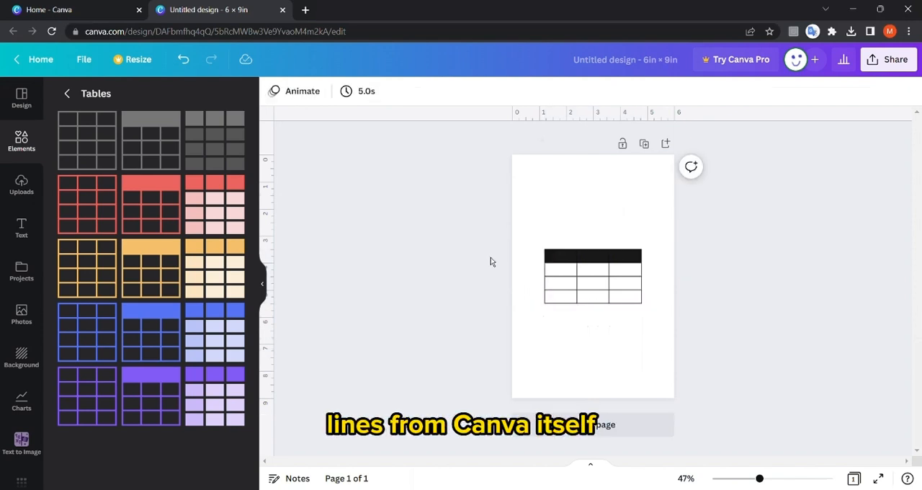
# Add a fourth column to the table.
pyautogui.rightClick(636, 275)
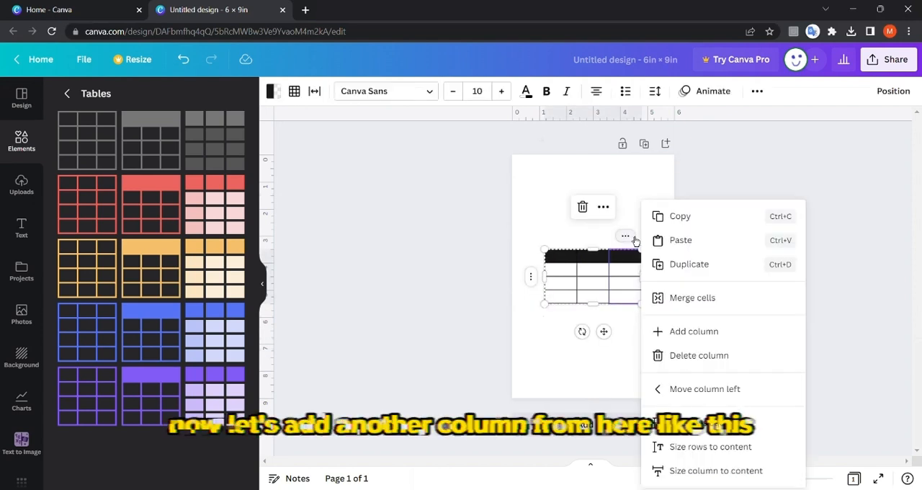
pyautogui.click(689, 332)
pyautogui.click(537, 273)
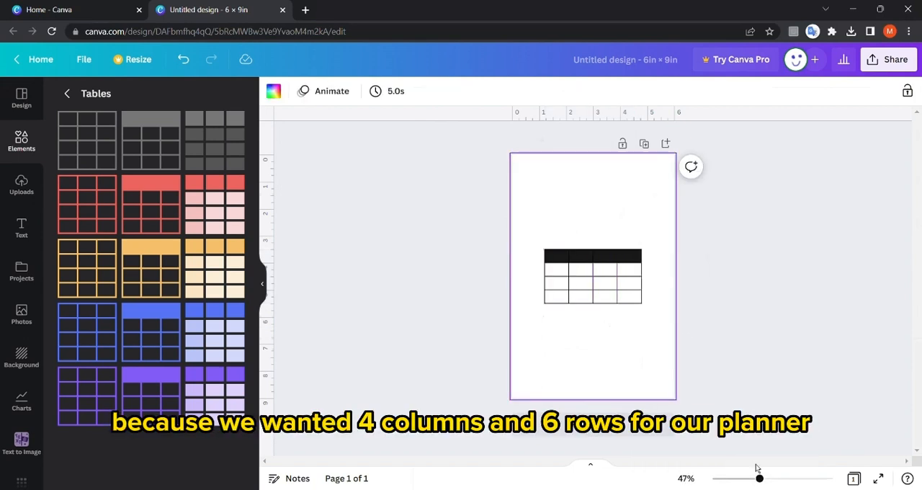
# Move the table toward the page's upper-left corner and add two rows to bring it to six rows.
pyautogui.moveTo(759, 479); pyautogui.dragTo(765, 479)
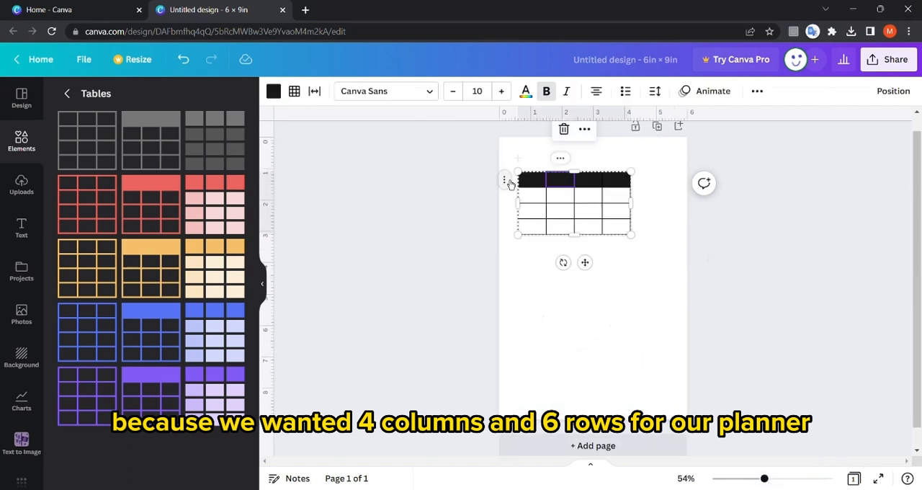
pyautogui.click(505, 181)
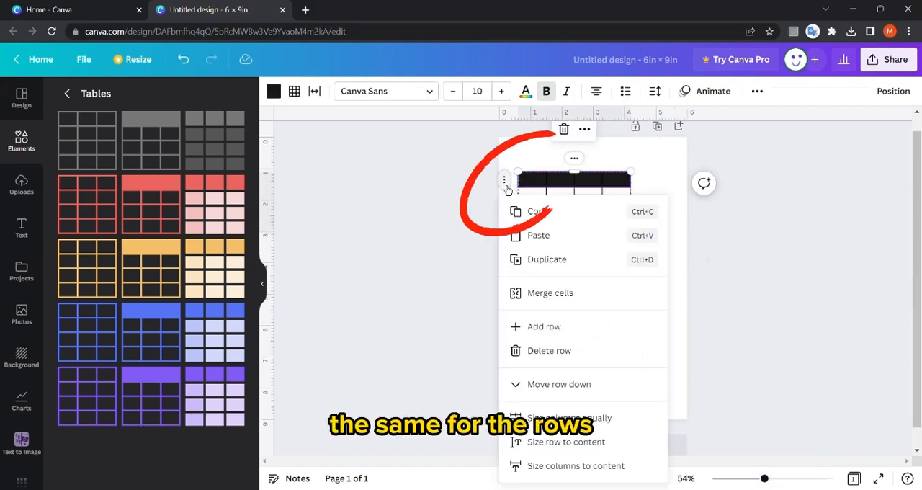
pyautogui.click(537, 260)
pyautogui.click(470, 241)
pyautogui.click(531, 228)
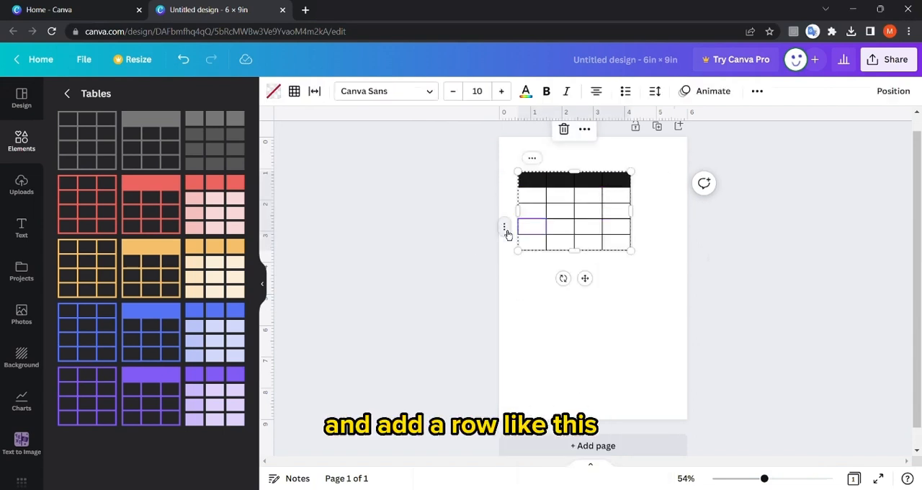
pyautogui.click(505, 229)
pyautogui.click(545, 308)
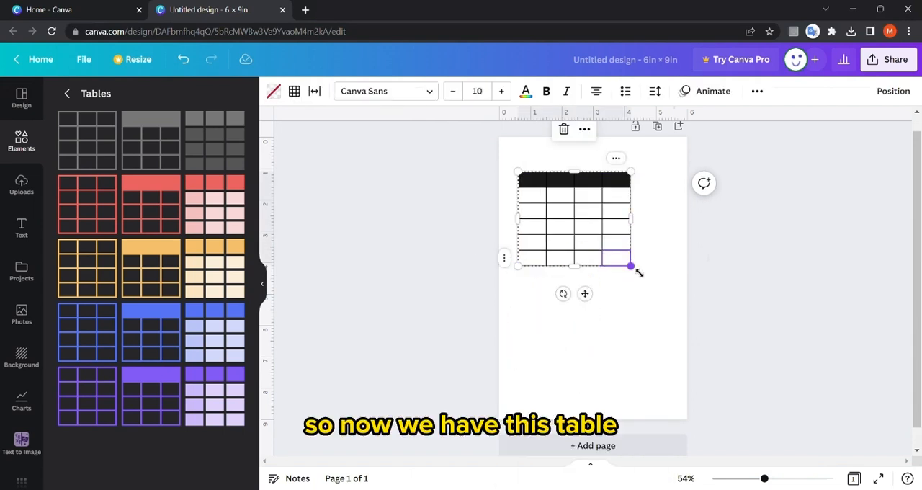
# Enlarge the table by widening it and extending its bottom edge so it fills the page within the margins.
pyautogui.moveTo(634, 268); pyautogui.dragTo(649, 288)
pyautogui.moveTo(632, 229); pyautogui.dragTo(669, 231)
pyautogui.click(527, 294)
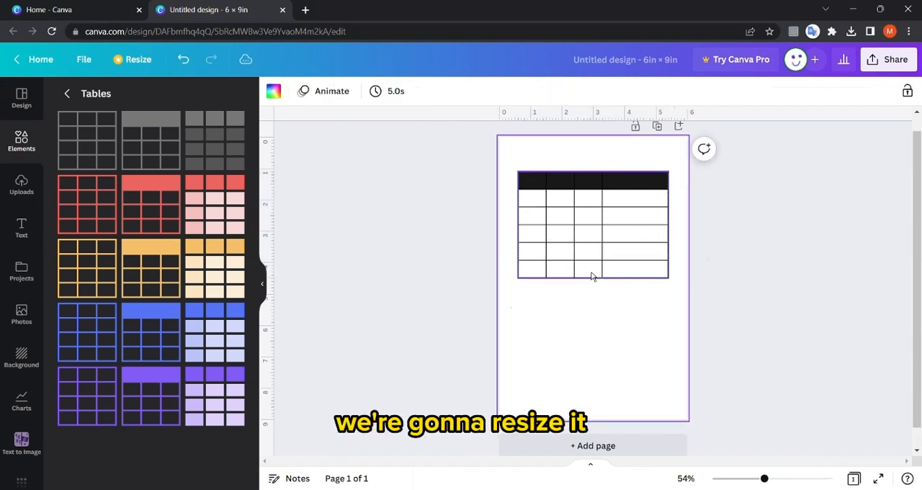
pyautogui.click(592, 272)
pyautogui.moveTo(593, 279); pyautogui.dragTo(595, 409)
pyautogui.click(595, 413)
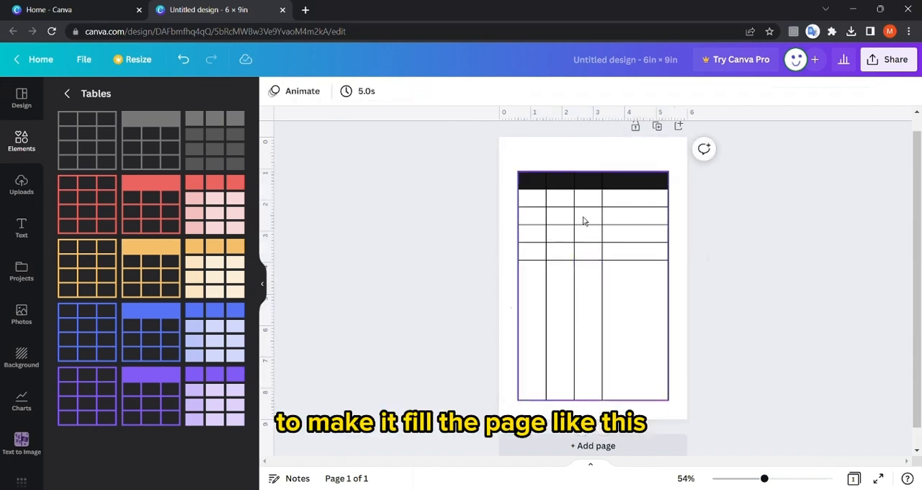
# Size all the table's rows equally.
pyautogui.click(599, 185)
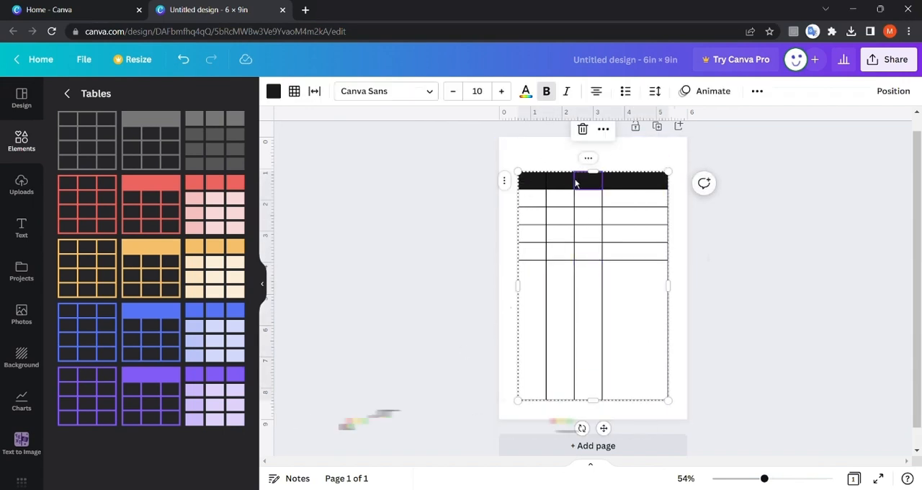
pyautogui.click(589, 159)
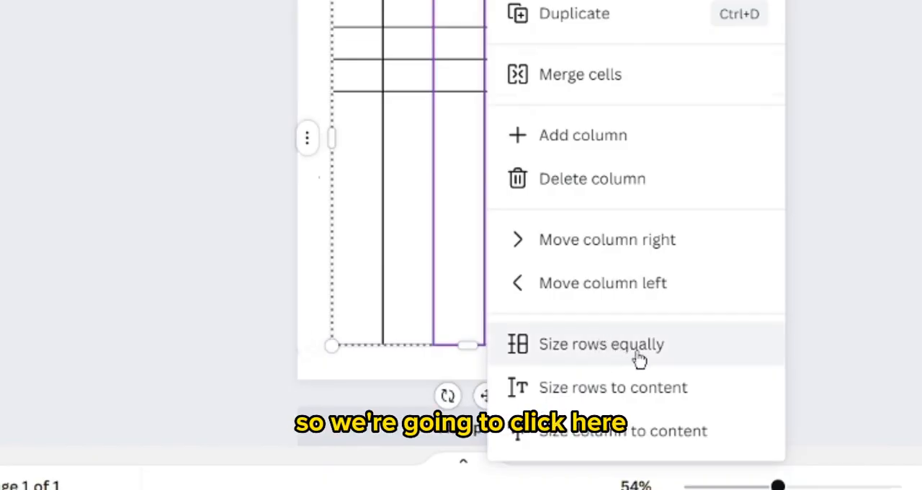
pyautogui.click(689, 363)
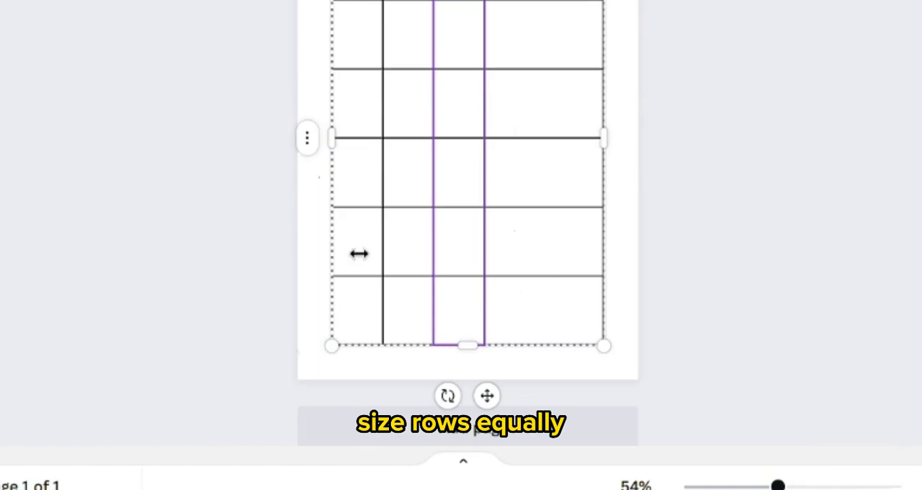
pyautogui.click(210, 203)
# Size all the table's columns equally.
pyautogui.click(374, 61)
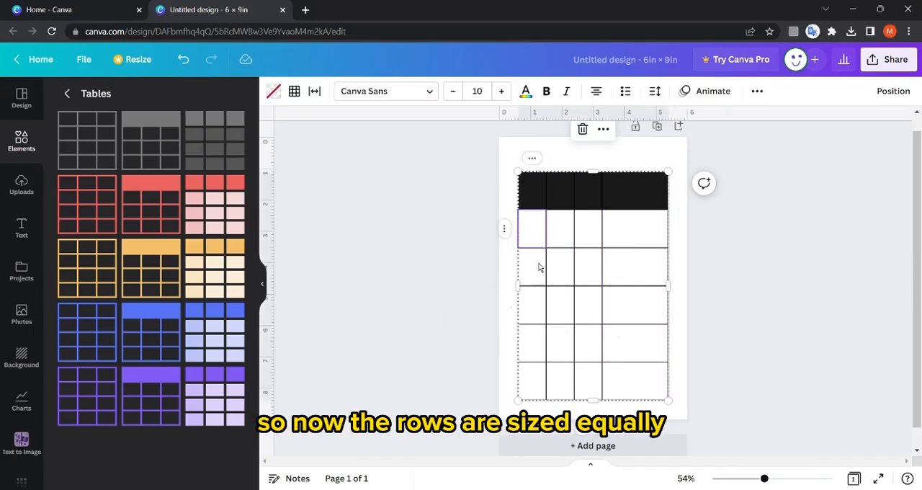
pyautogui.rightClick(512, 242)
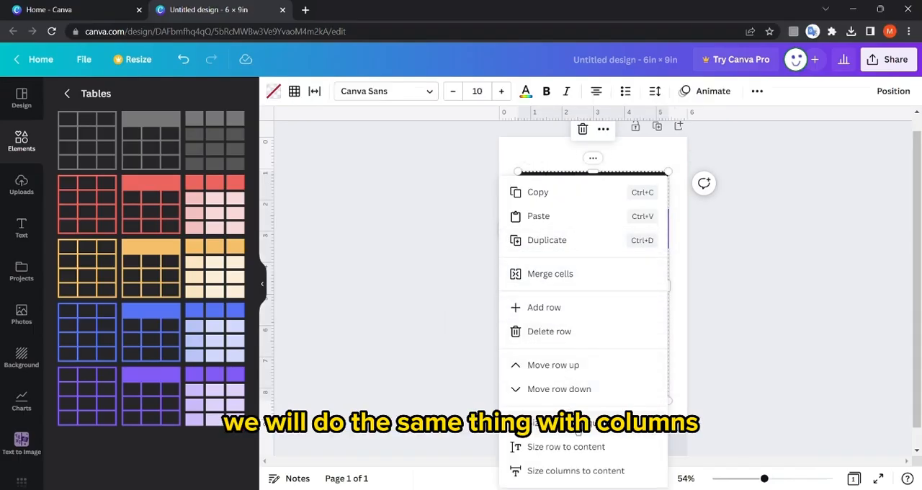
pyautogui.click(578, 425)
pyautogui.click(446, 247)
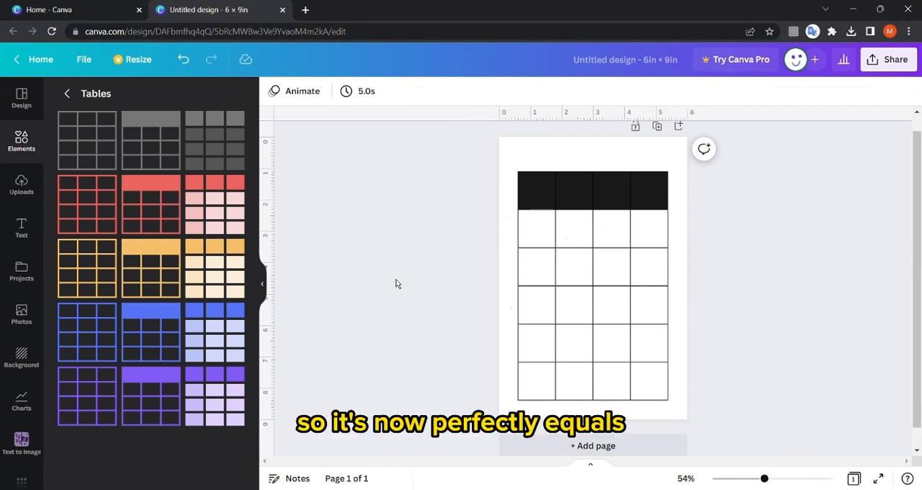
# Enter "Thursday" in the first cell of the black header row.
pyautogui.click(537, 191)
pyautogui.write('Th')
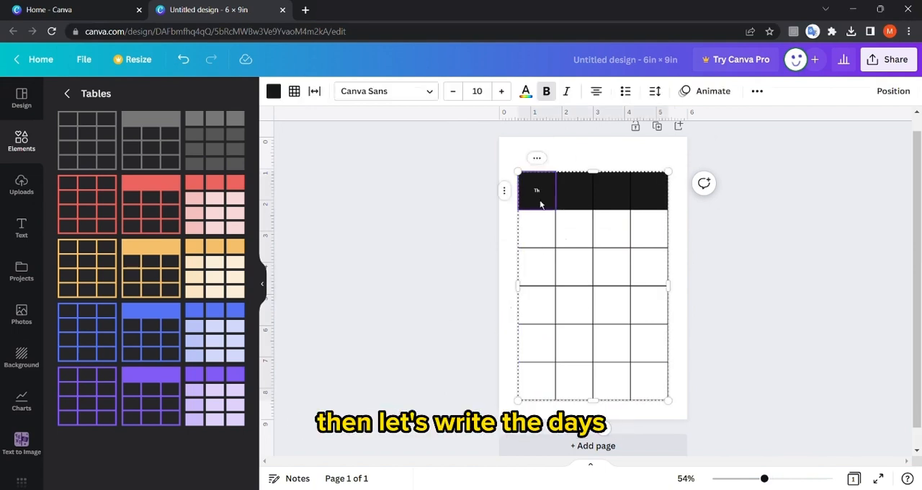
pyautogui.write('ursday')
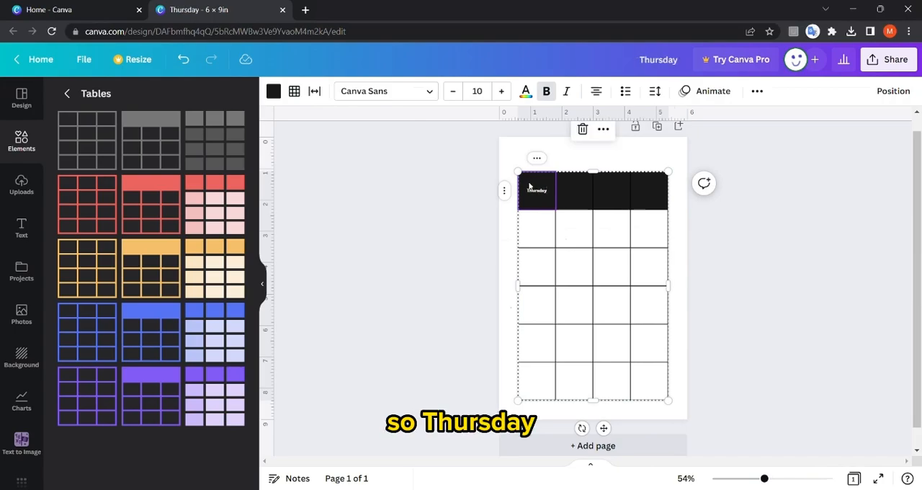
# Select the whole table, increase its font size to 16 and toggle the bold formatting.
pyautogui.moveTo(433, 173); pyautogui.dragTo(620, 335)
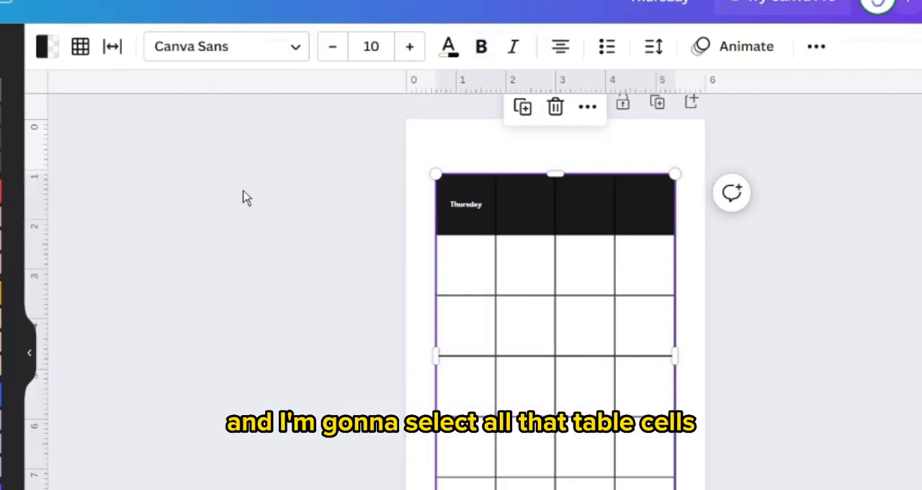
pyautogui.click(414, 62)
pyautogui.click(415, 62)
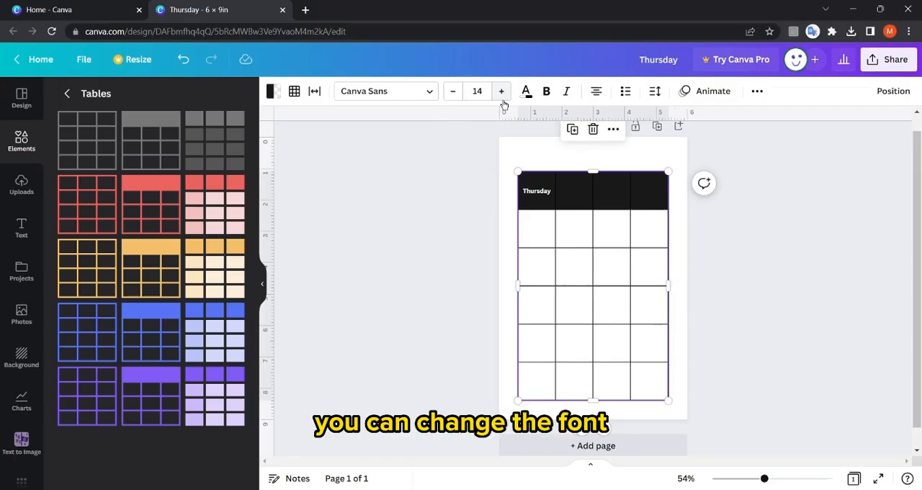
pyautogui.click(547, 93)
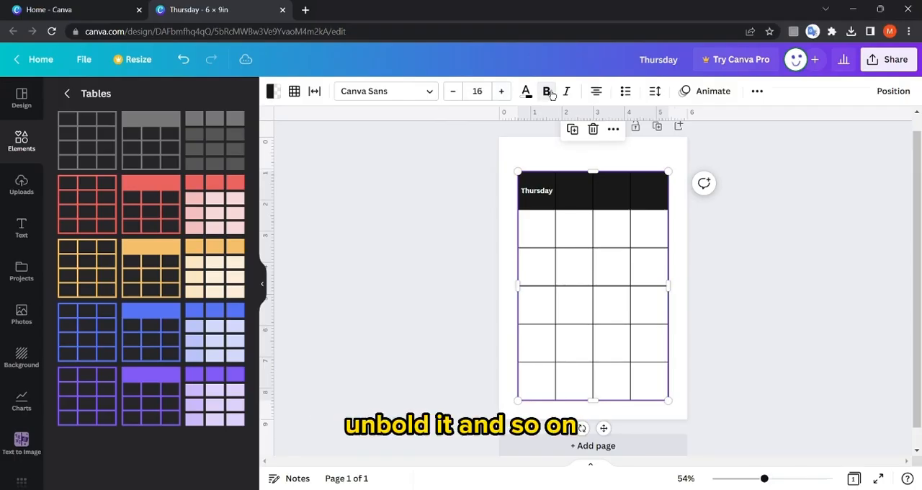
# Enter "Friday", "Saturday" and "Sunday" in the remaining three cells of the black header row.
pyautogui.click(414, 181)
pyautogui.click(577, 198)
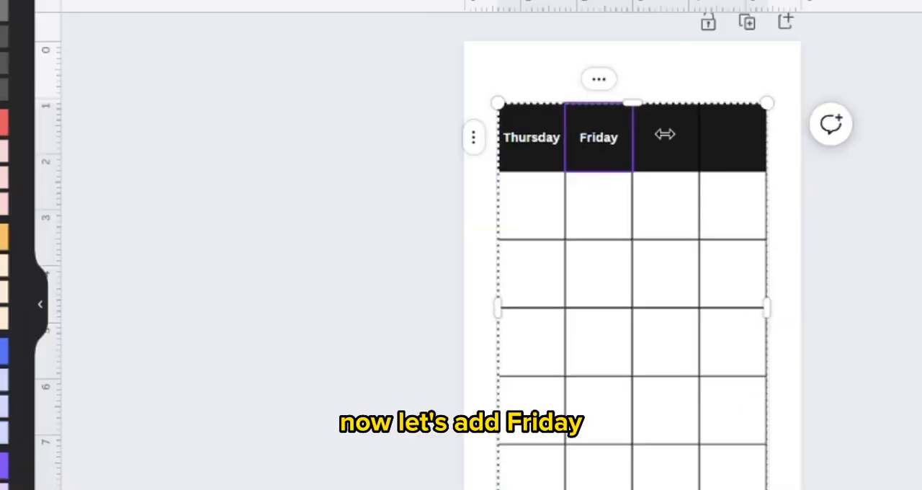
pyautogui.click(664, 134)
pyautogui.write('Saturday')
pyautogui.click(734, 155)
pyautogui.write('Sunday')
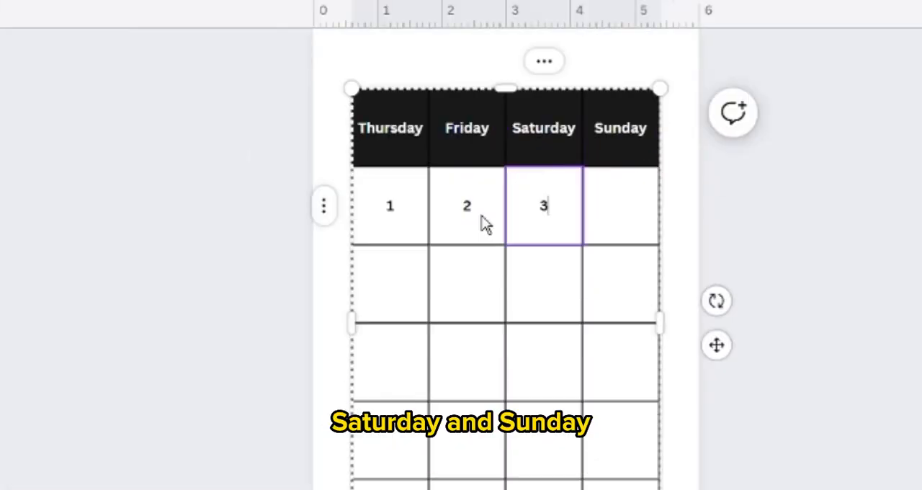
# Complete the dates under the day headings, row by row: 1–4, 8–11, 15–18, 22–25, then 29 and 30.
pyautogui.press('Right')
pyautogui.write('4')
pyautogui.press('Down')
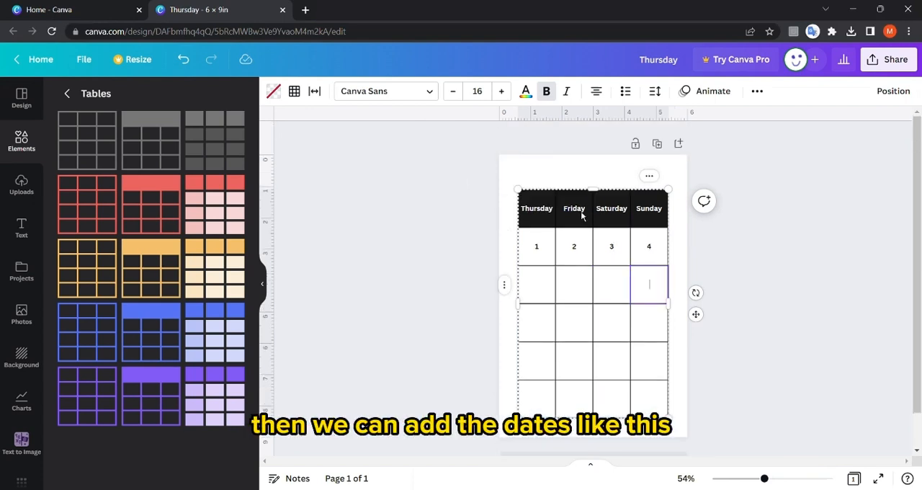
pyautogui.click(339, 376)
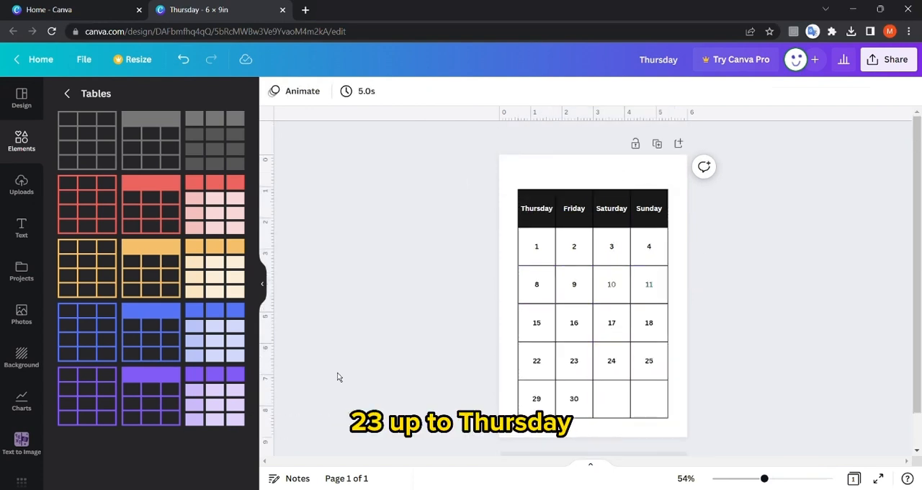
pyautogui.click(535, 247)
pyautogui.moveTo(556, 262); pyautogui.dragTo(555, 268)
pyautogui.click(299, 226)
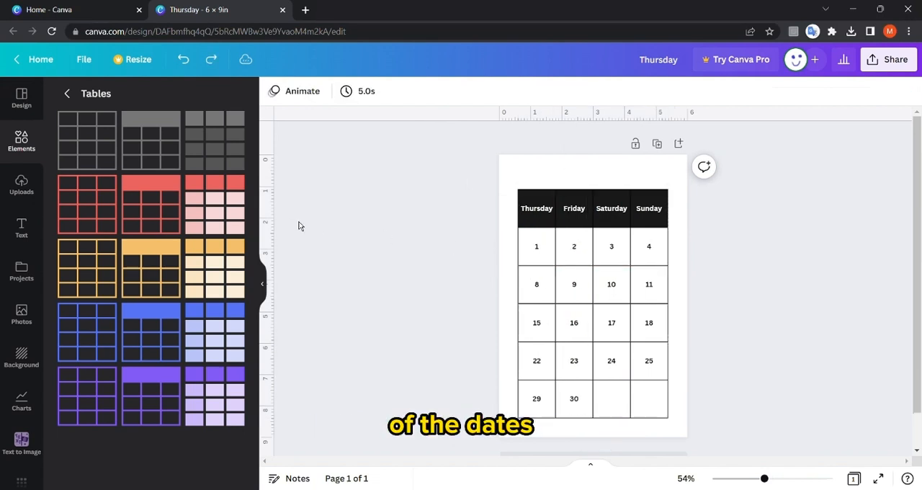
pyautogui.click(532, 256)
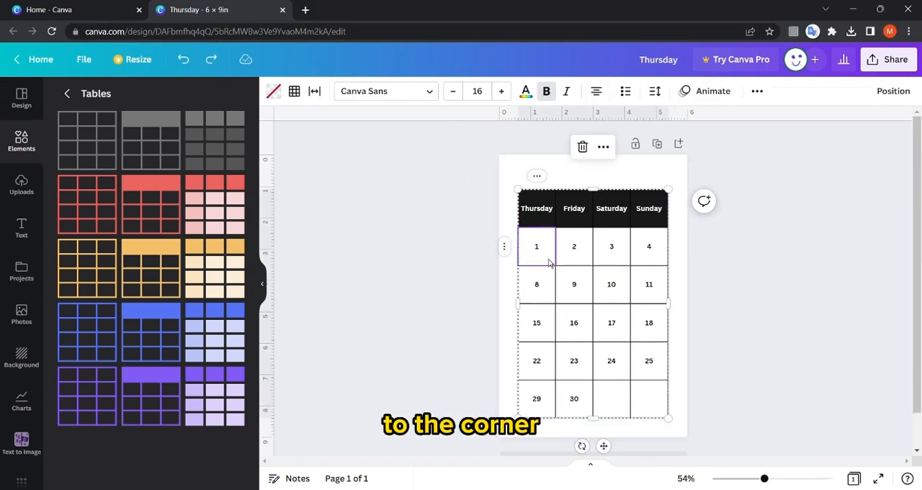
pyautogui.moveTo(556, 264); pyautogui.dragTo(572, 283)
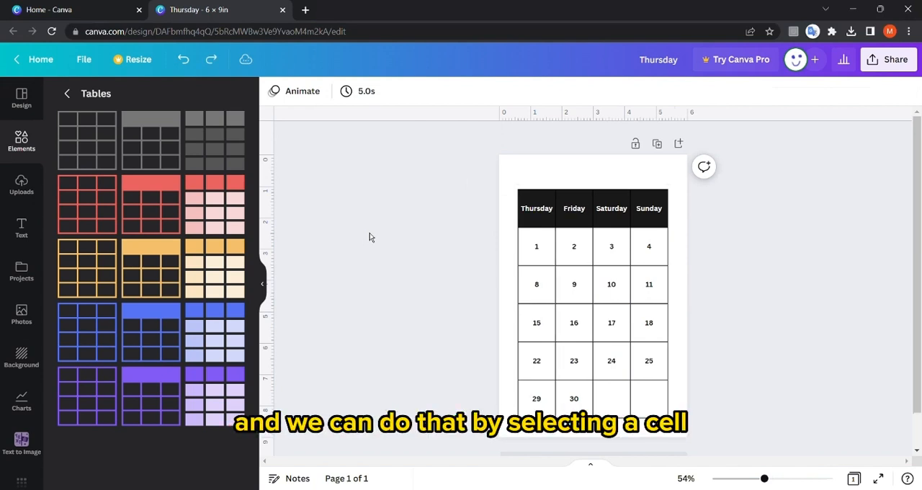
# Select all the cells below the header row and align their text to the top and left of each cell.
pyautogui.click(533, 253)
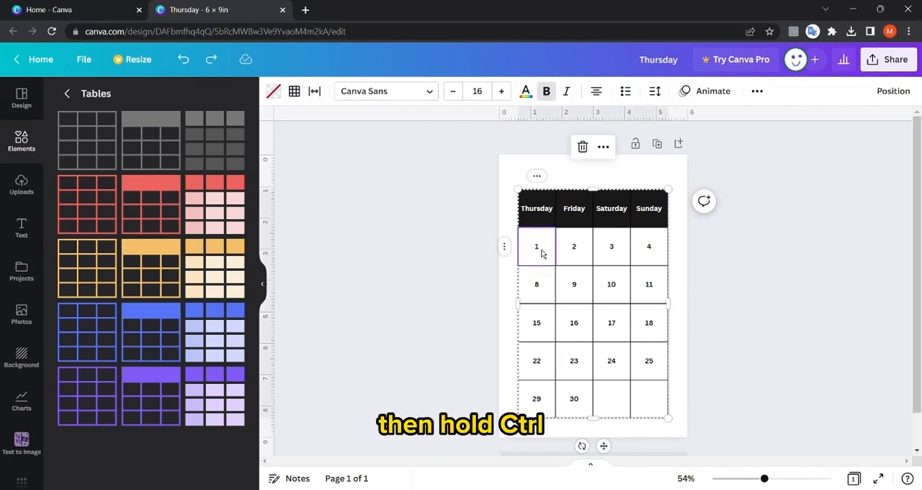
pyautogui.moveTo(561, 274); pyautogui.dragTo(665, 403)
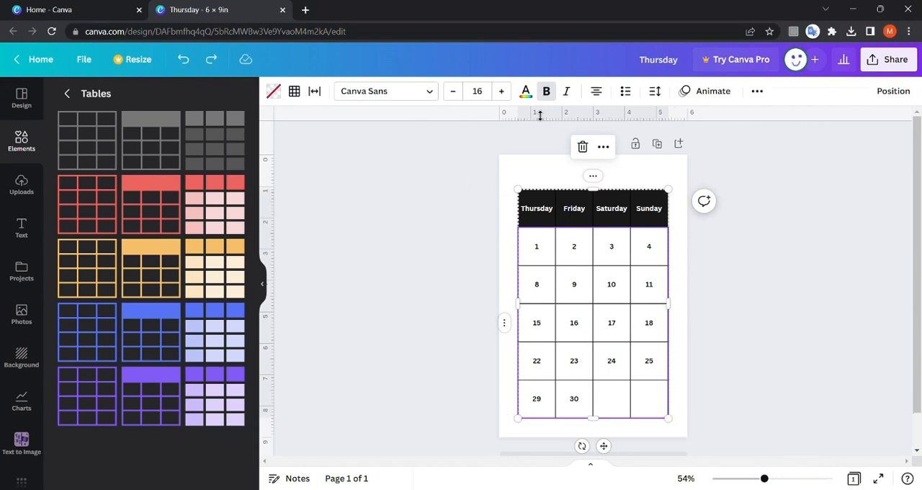
pyautogui.click(655, 92)
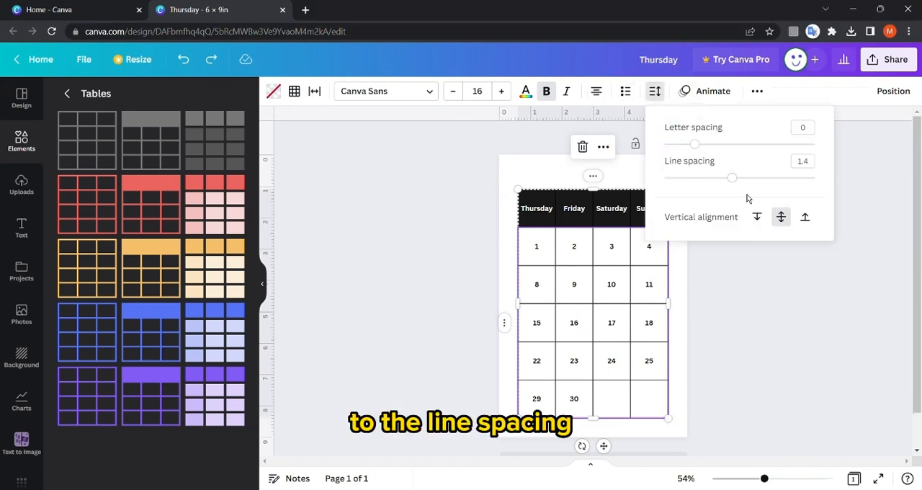
pyautogui.click(805, 221)
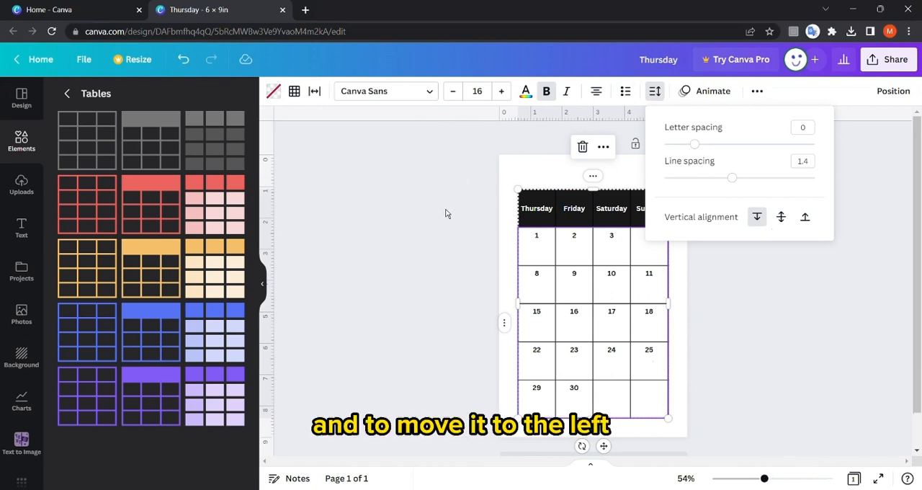
pyautogui.click(596, 92)
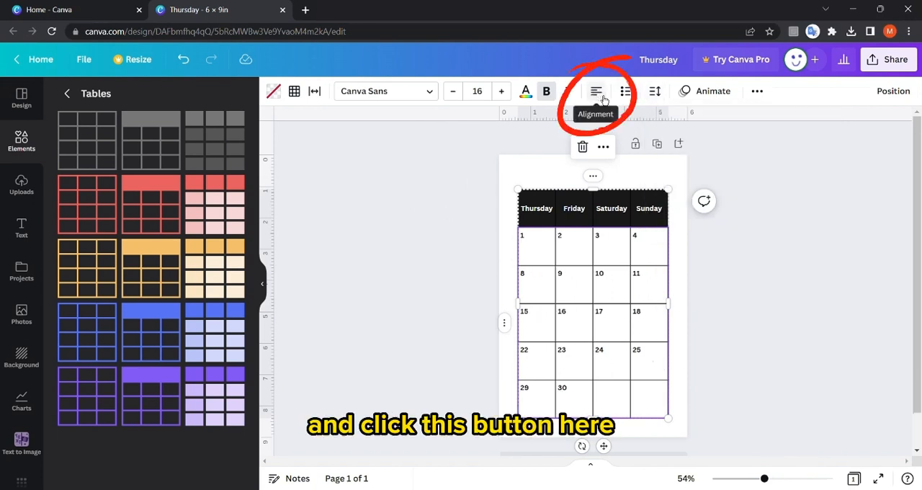
pyautogui.click(601, 100)
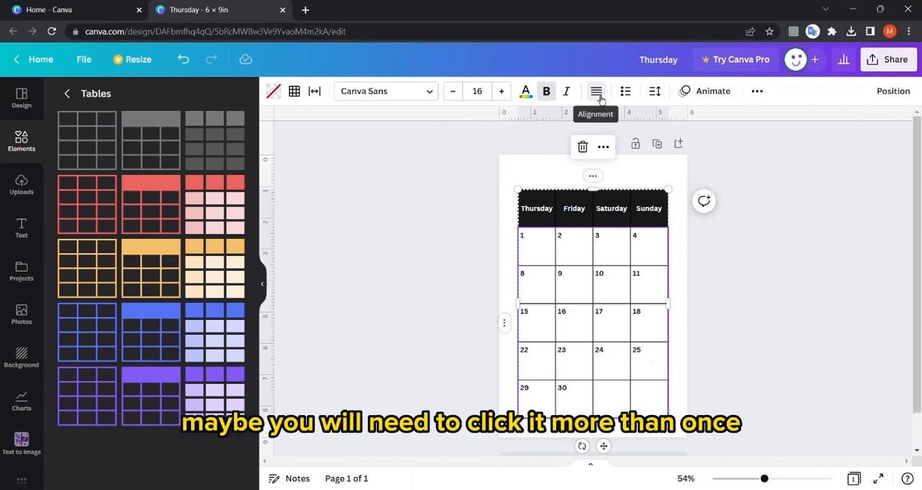
pyautogui.click(600, 99)
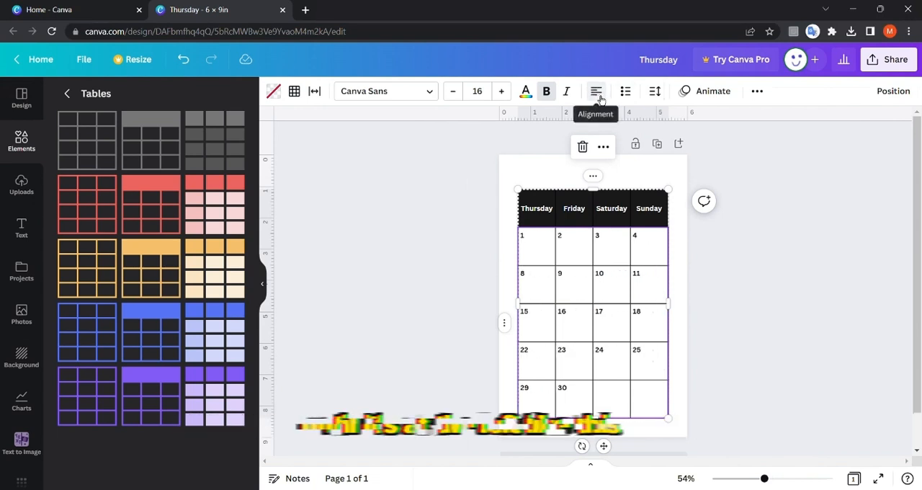
pyautogui.click(384, 210)
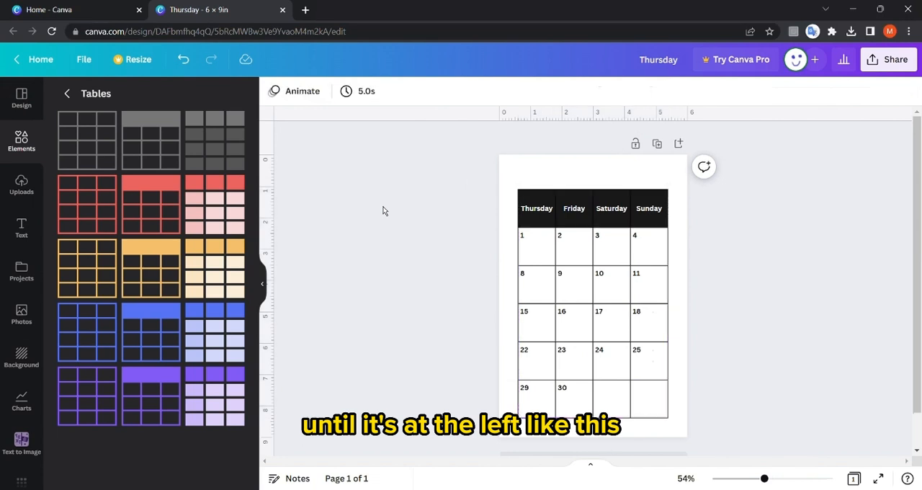
# Add the recently used Title and Heading text combination to the page and delete its heading line.
pyautogui.click(22, 228)
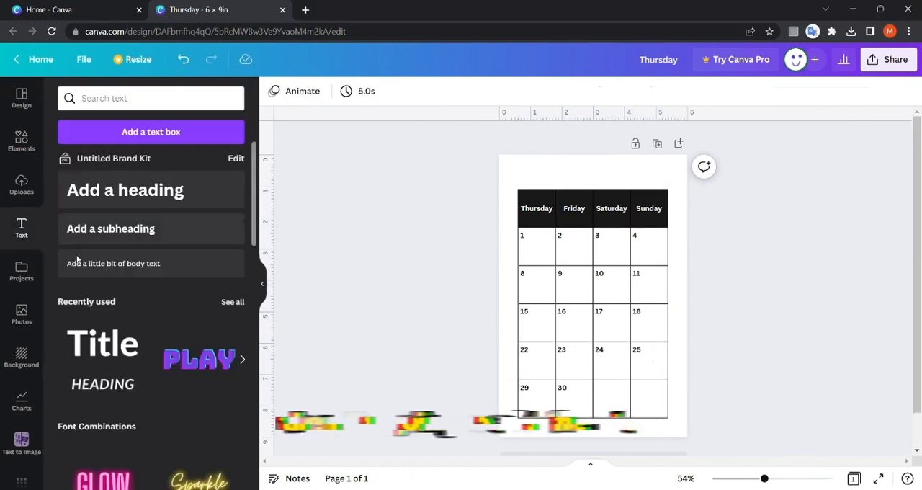
pyautogui.click(106, 355)
pyautogui.click(585, 321)
pyautogui.press('Delete')
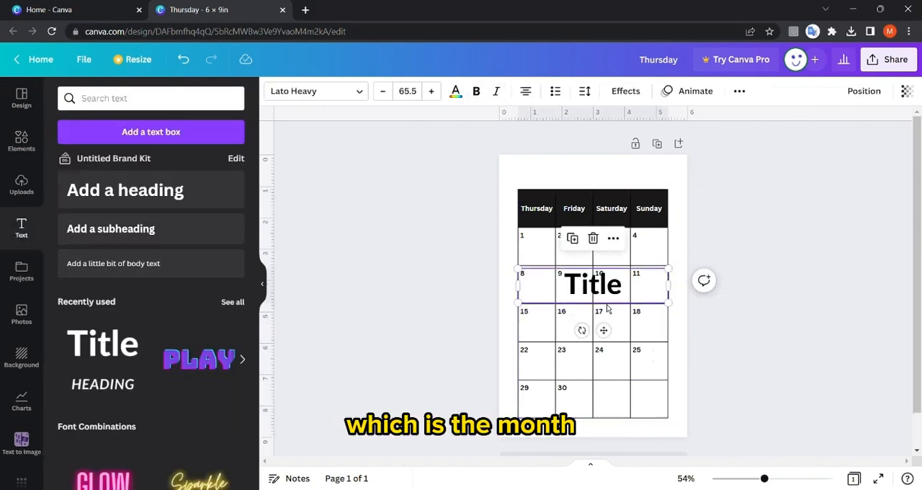
# Move the title above the table and replace its text with "June".
pyautogui.moveTo(607, 309); pyautogui.dragTo(605, 196)
pyautogui.doubleClick(594, 180)
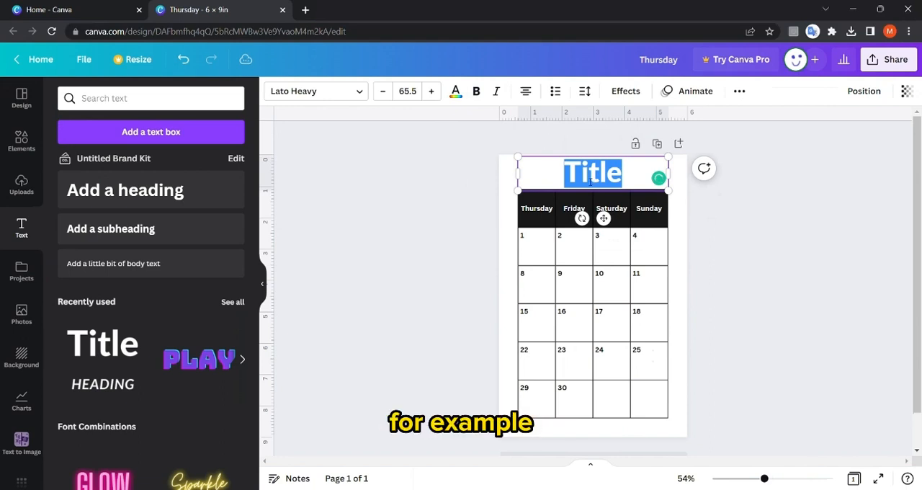
pyautogui.write('June')
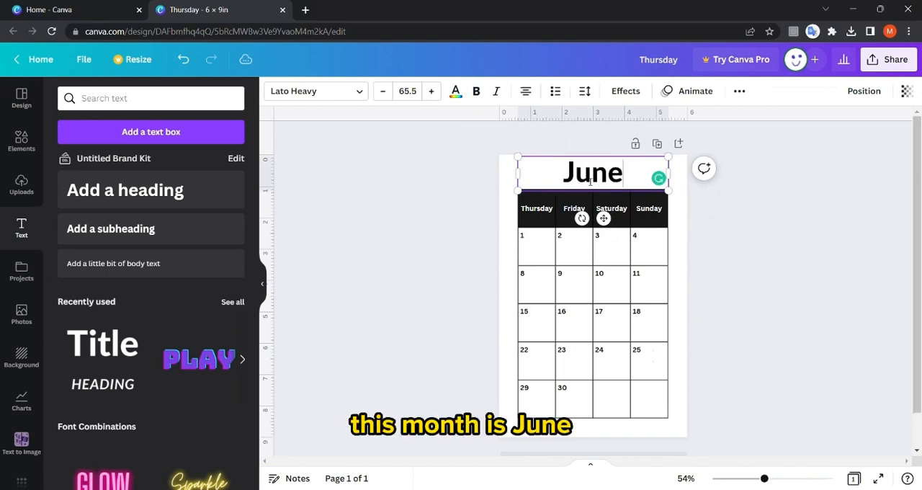
# Reduce the table's height slightly and move the table down to leave room for the June title.
pyautogui.click(536, 208)
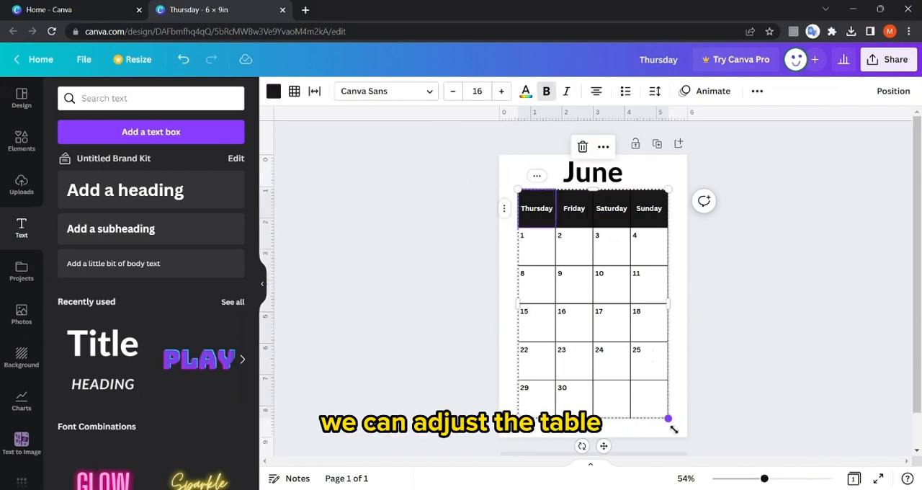
pyautogui.moveTo(673, 430); pyautogui.dragTo(672, 416)
pyautogui.click(512, 214)
pyautogui.click(527, 215)
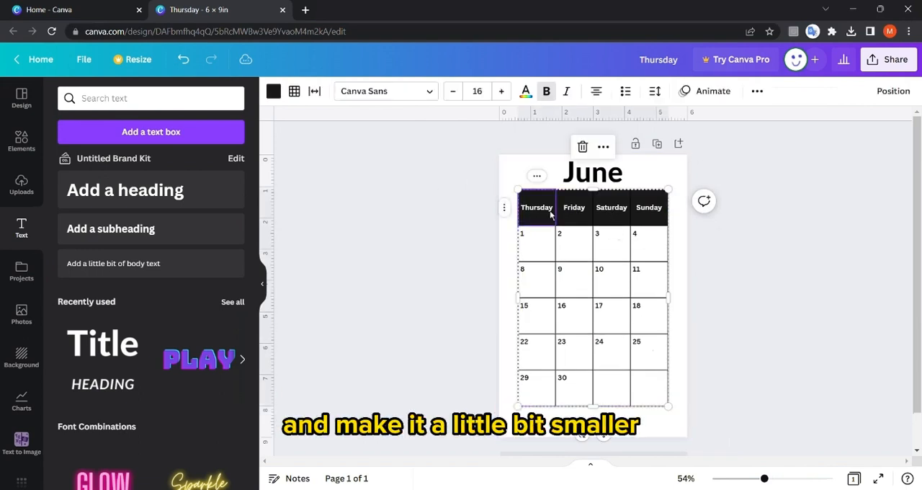
pyautogui.moveTo(609, 434); pyautogui.dragTo(611, 452)
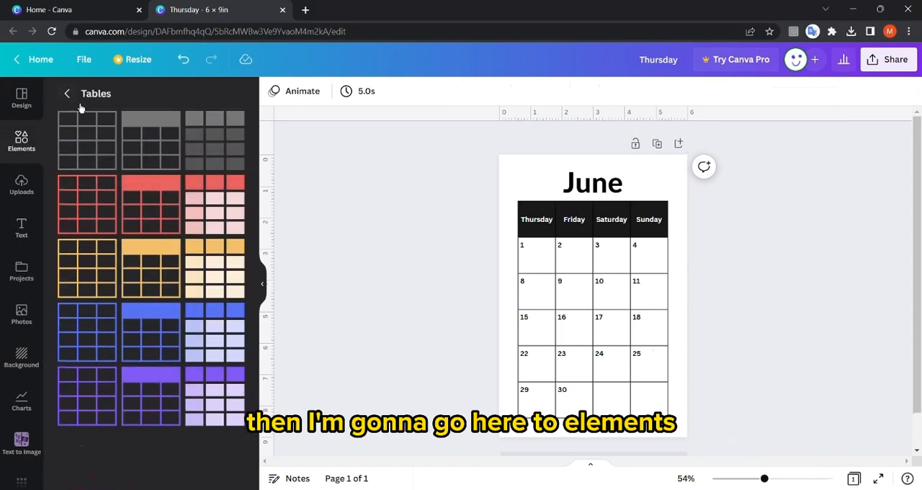
# Search the elements for "football" and add the graphic of a player kicking a ball to the page.
pyautogui.click(77, 99)
pyautogui.write('footba')
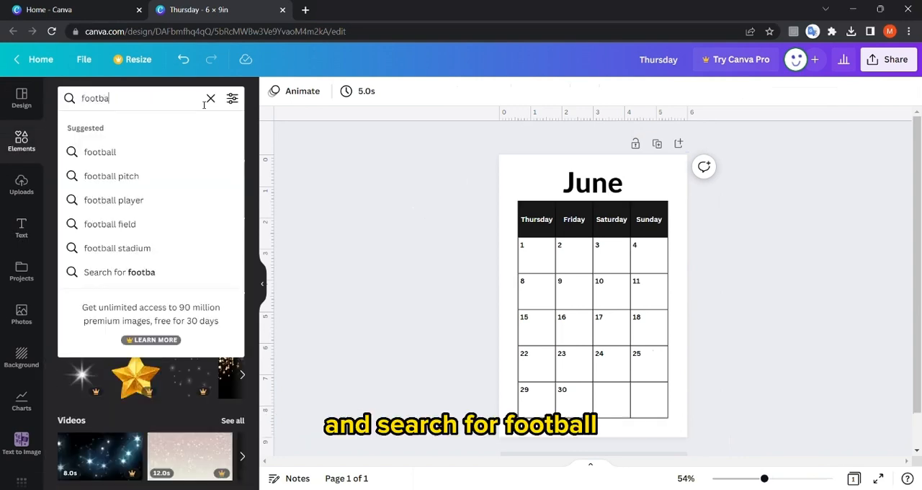
pyautogui.write('ll')
pyautogui.press('Return')
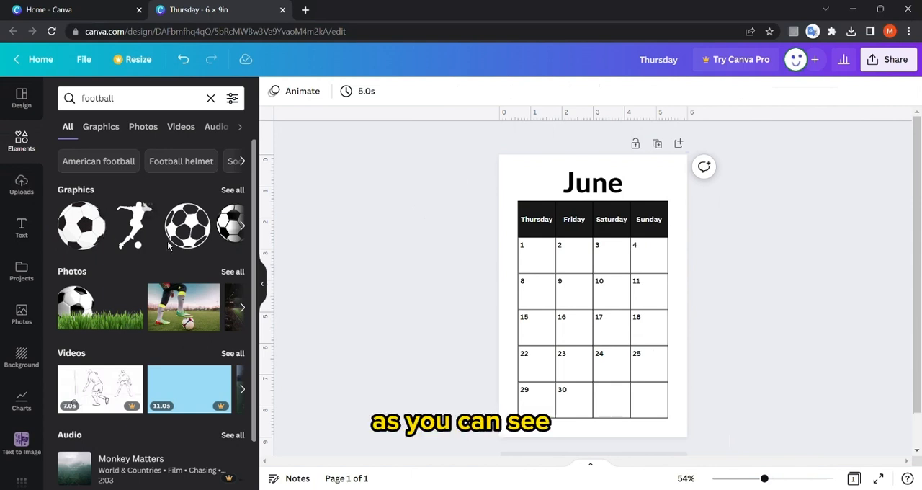
pyautogui.click(130, 245)
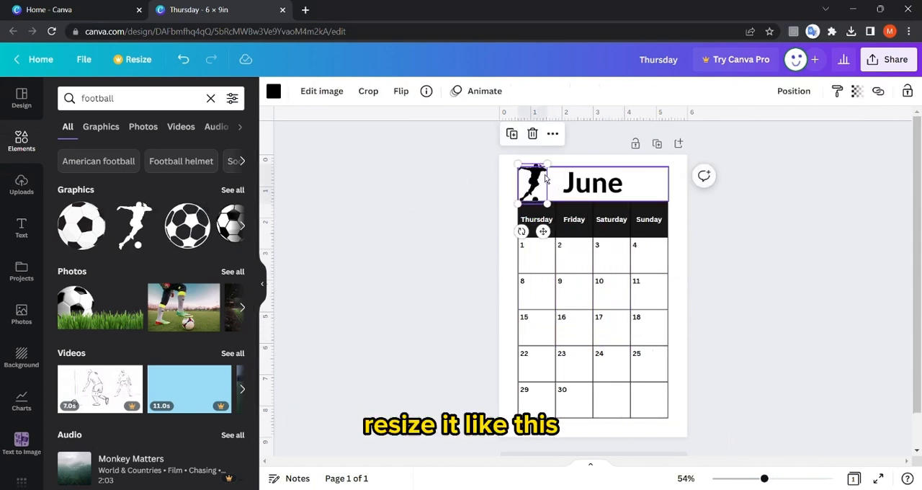
# Place the football player graphic at small size left of the June title and put a copy of it on the title's right.
pyautogui.moveTo(547, 164); pyautogui.dragTo(540, 188)
pyautogui.click(366, 203)
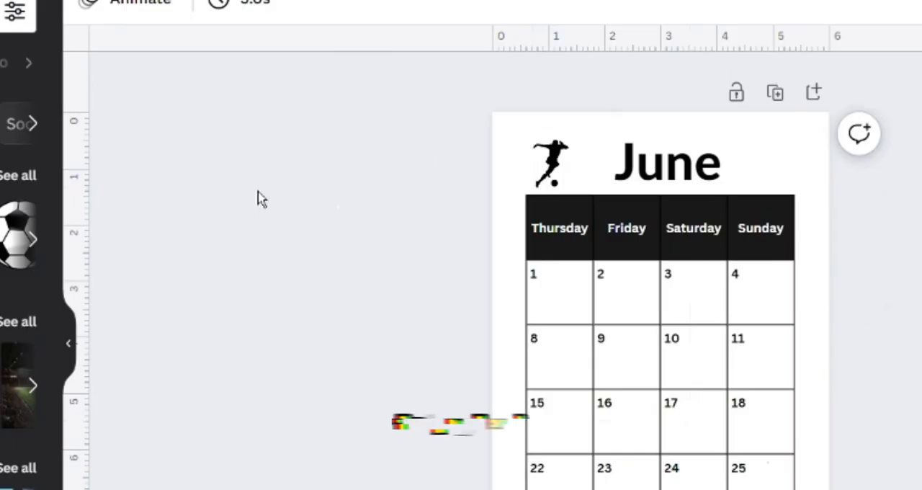
pyautogui.click(540, 189)
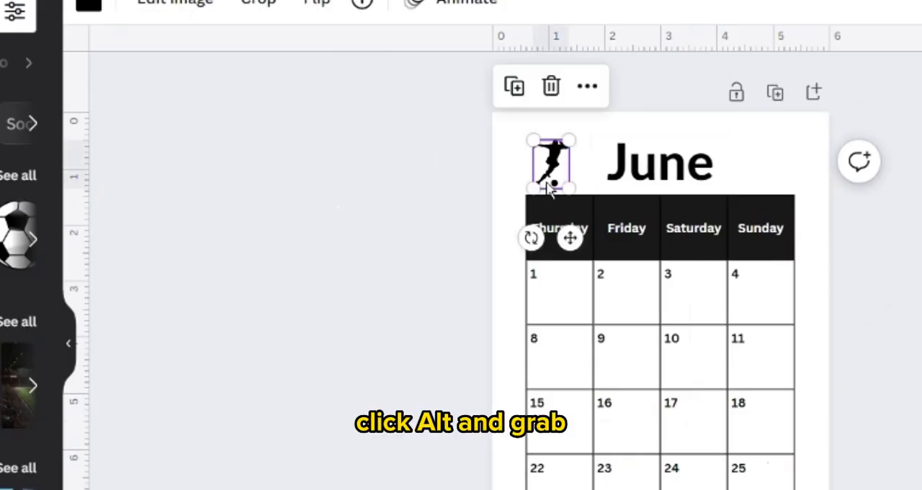
pyautogui.moveTo(549, 188); pyautogui.dragTo(772, 186)
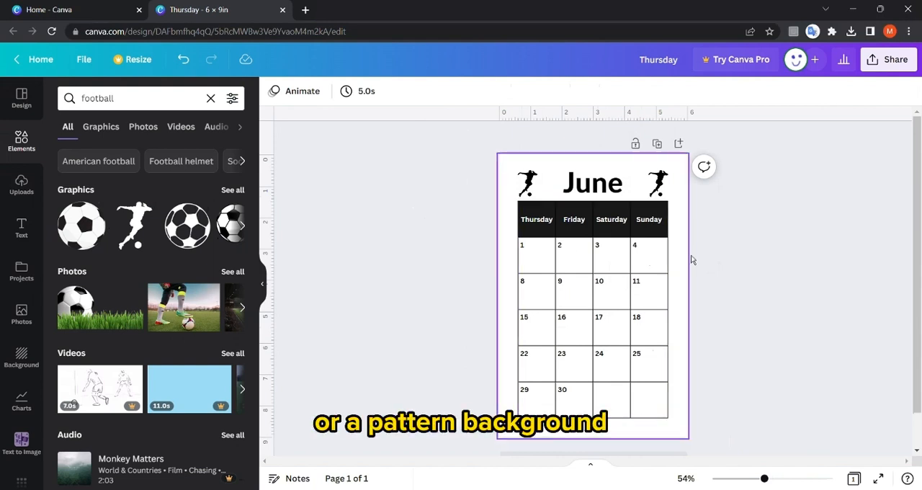
# Duplicate the page and change the copy's first three day headings to "Monday", "Tuesday" and "Wednesday".
pyautogui.click(661, 149)
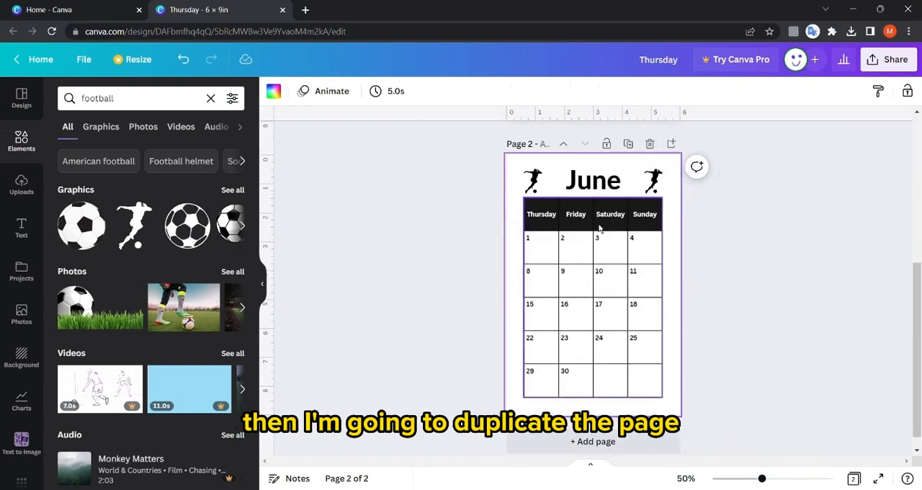
pyautogui.doubleClick(549, 222)
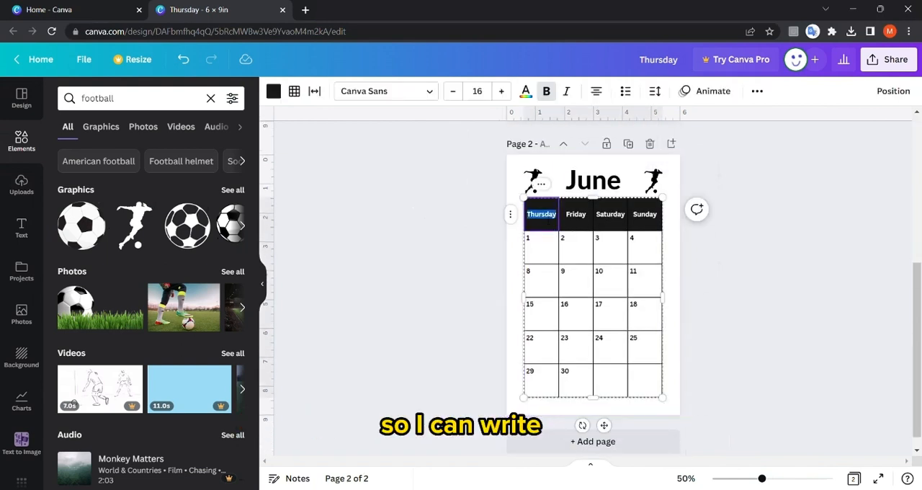
pyautogui.write('Monday')
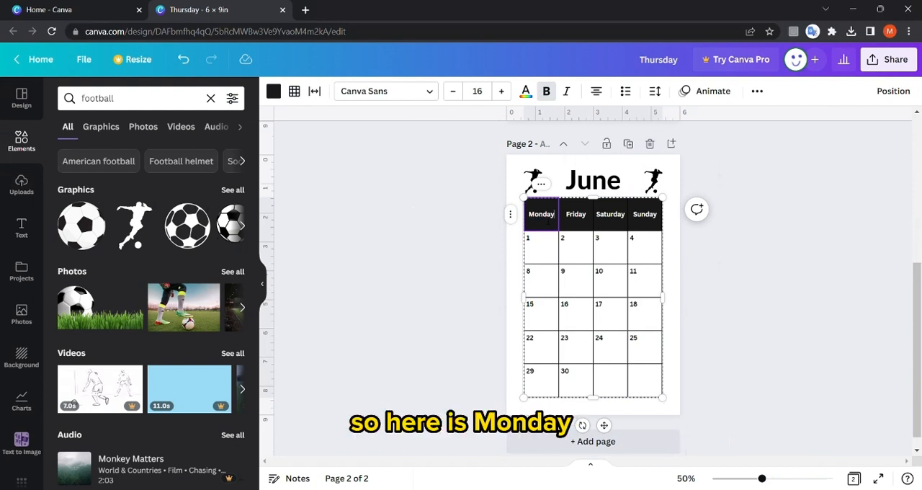
pyautogui.doubleClick(576, 216)
pyautogui.write('Tues')
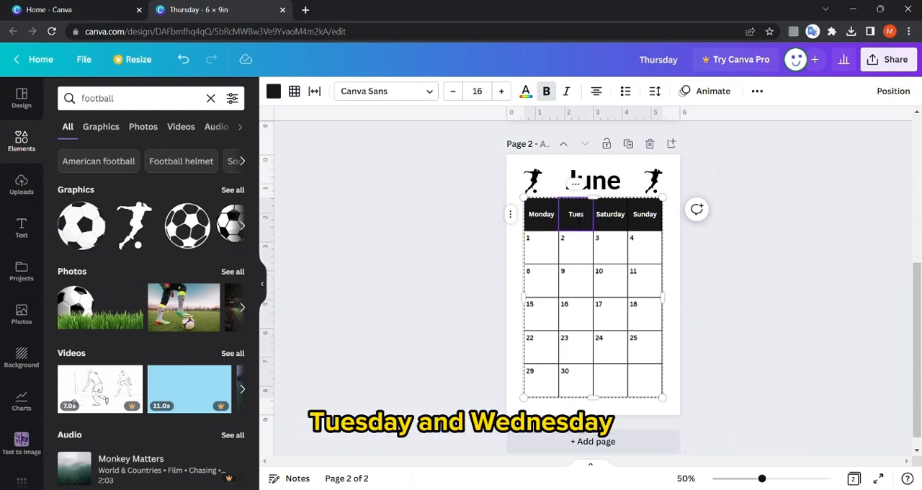
pyautogui.write('Wednesday')
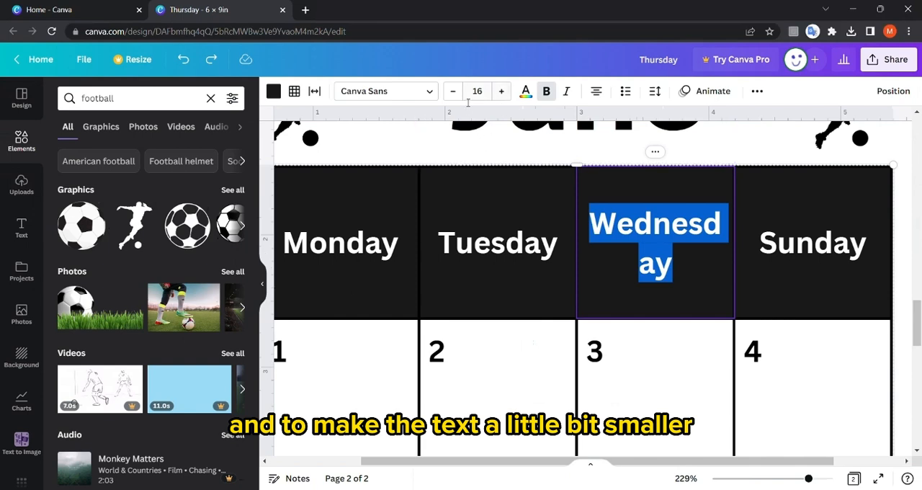
# Reduce the font size of the "Wednesday" heading until it fits on one line.
pyautogui.click(452, 90)
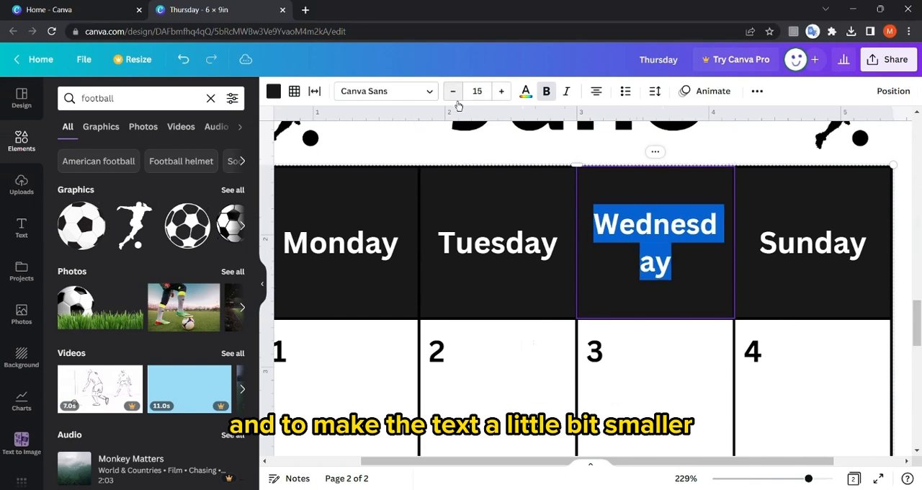
pyautogui.click(452, 90)
pyautogui.click(452, 91)
pyautogui.scroll(-4, 594, 188)
pyautogui.scroll(-1, 595, 188)
# Clear the "Sunday" heading from the last header cell on page 2.
pyautogui.click(677, 251)
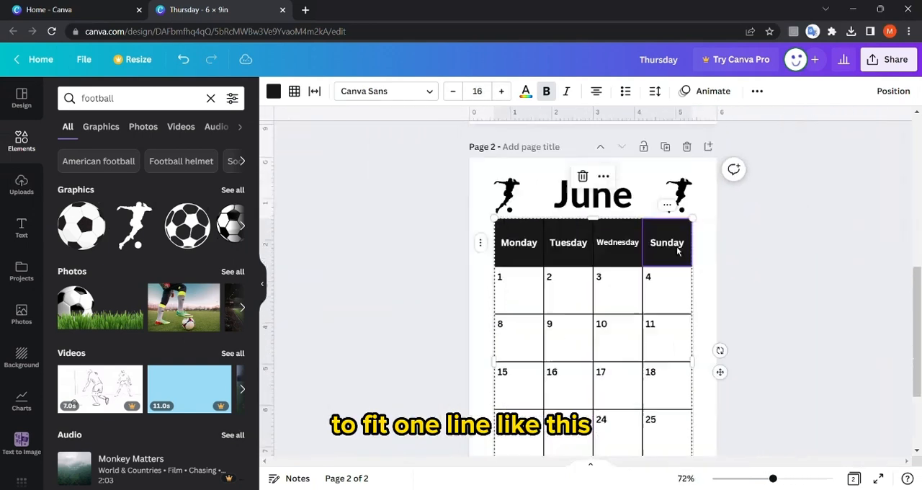
pyautogui.press('BackSpace')
pyautogui.press('BackSpace')
pyautogui.press('BackSpace')
pyautogui.press('BackSpace')
pyautogui.press('BackSpace')
pyautogui.press('BackSpace')
pyautogui.click(784, 236)
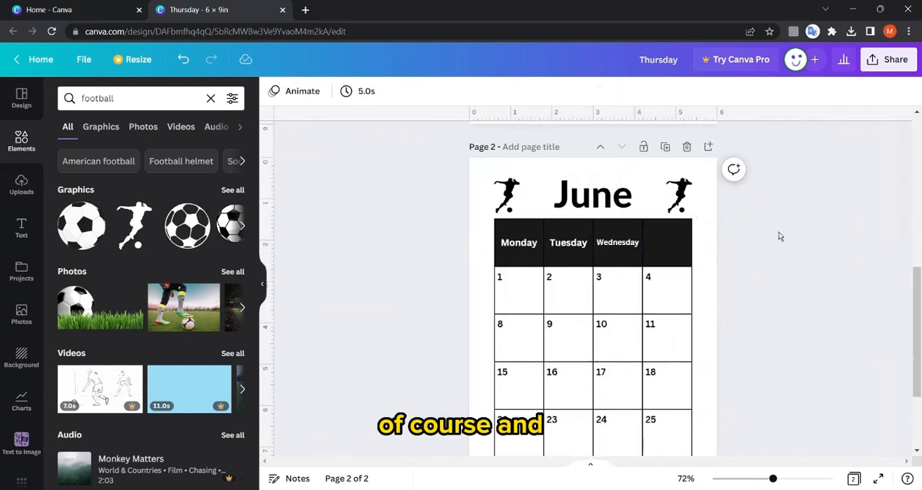
# Remove the colour fill from the empty last header cell of the page 2 table.
pyautogui.click(667, 243)
pyautogui.click(273, 91)
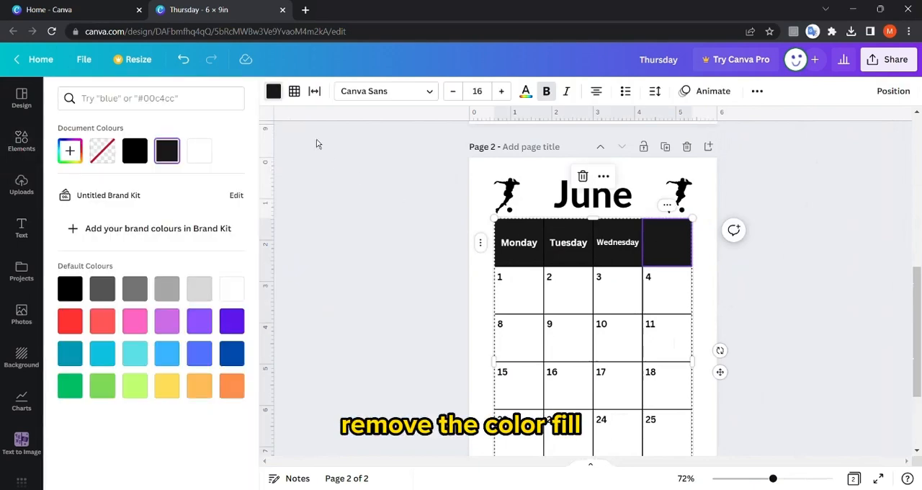
pyautogui.click(113, 165)
pyautogui.click(653, 212)
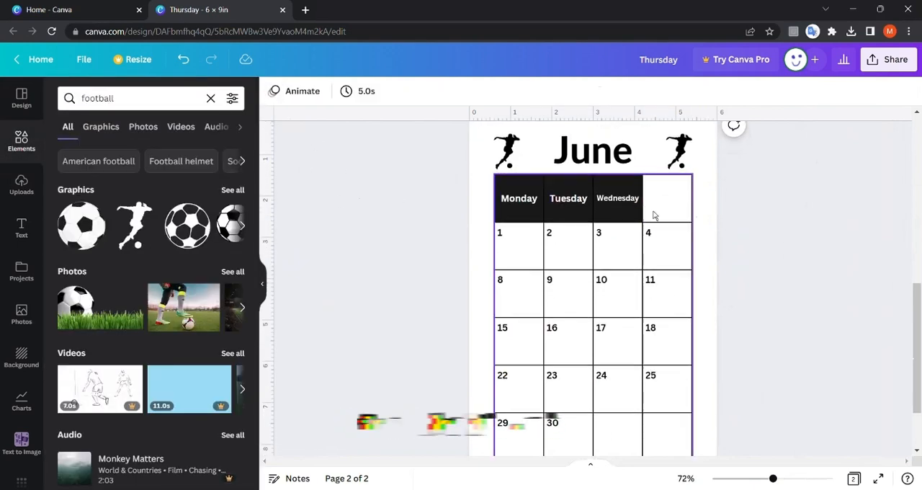
# Change page 2's dates to 5–7, 12–14, 19–21 and 26–28, clear the remaining date cells, and head the last column "Notes".
pyautogui.scroll(-2, 652, 212)
pyautogui.click(676, 213)
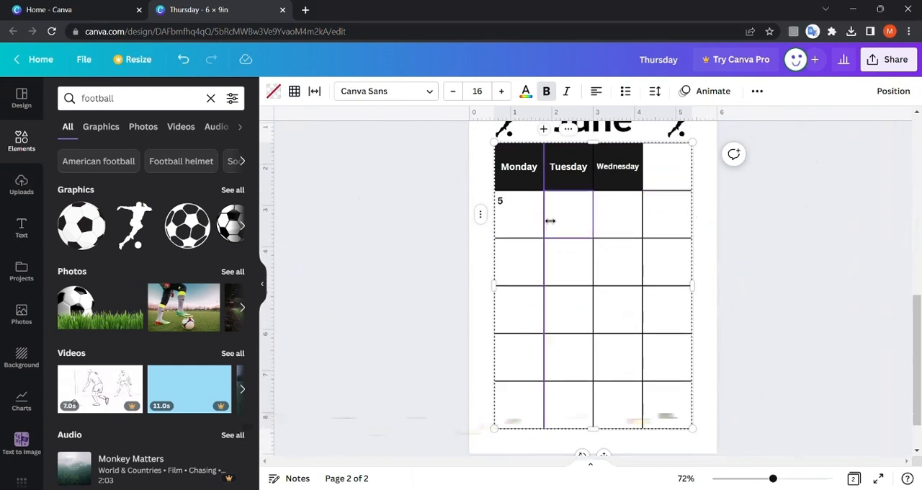
pyautogui.write('6')
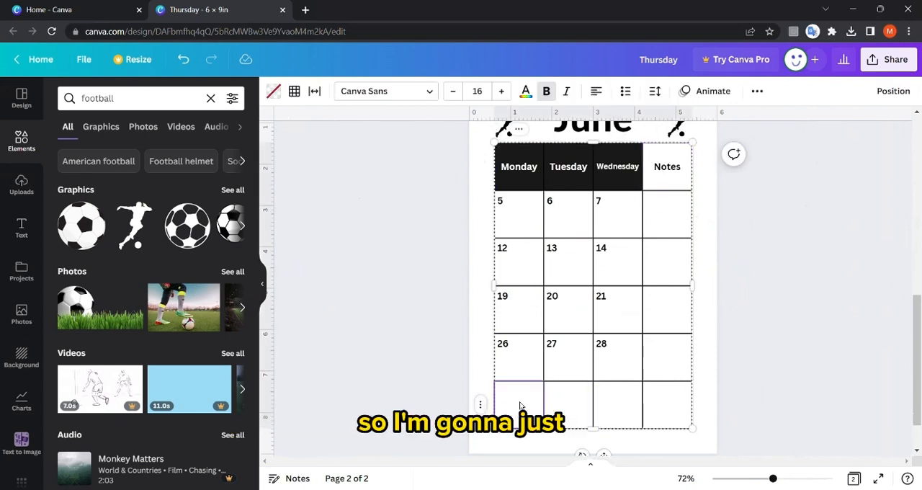
# Delete the empty bottom row of the page 2 table.
pyautogui.click(480, 404)
pyautogui.click(566, 348)
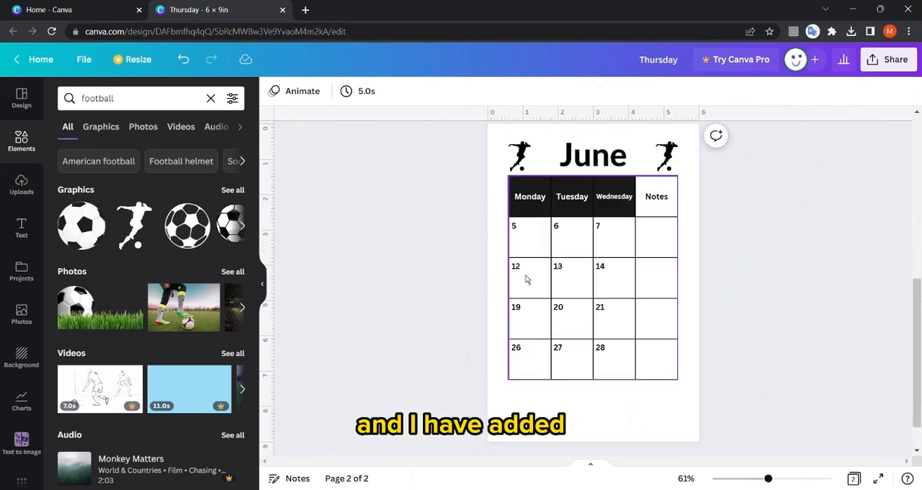
pyautogui.scroll(2, 528, 279)
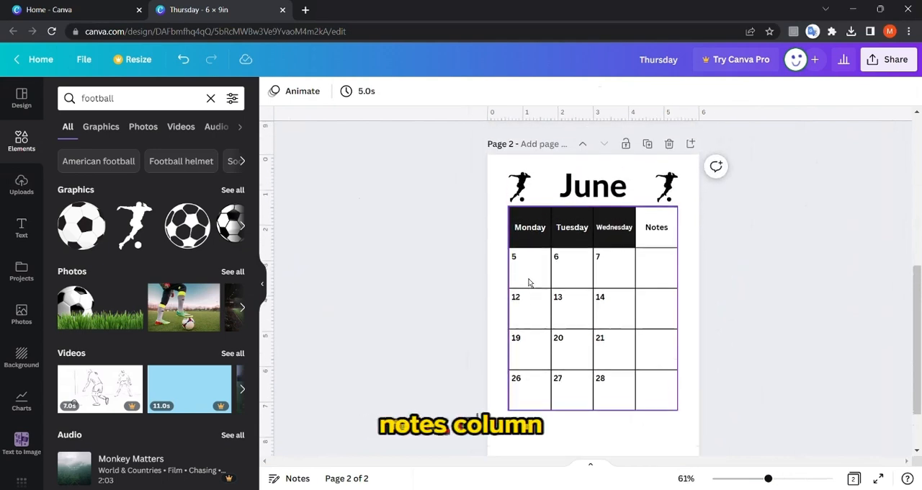
pyautogui.scroll(3, 530, 282)
pyautogui.scroll(-4, 530, 281)
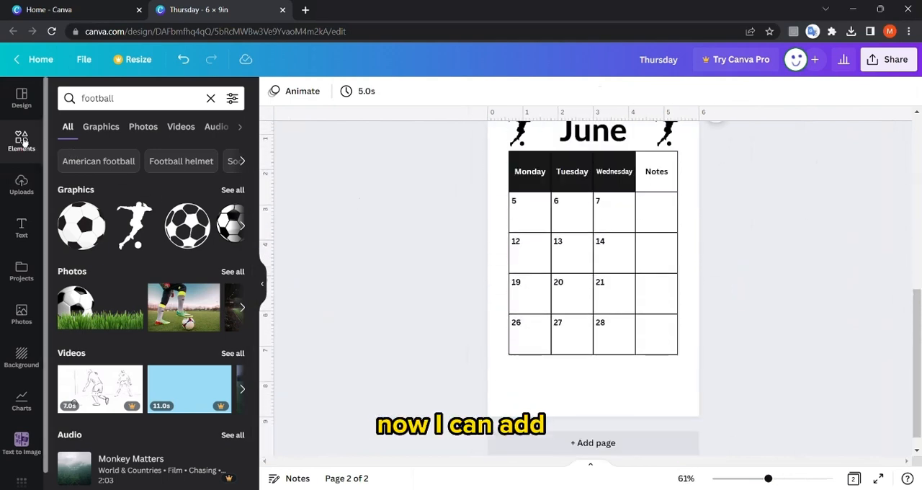
# Search the elements for "line" and place a straight line below the page 2 table, spanning the table's width.
pyautogui.click(154, 99)
pyautogui.write('l')
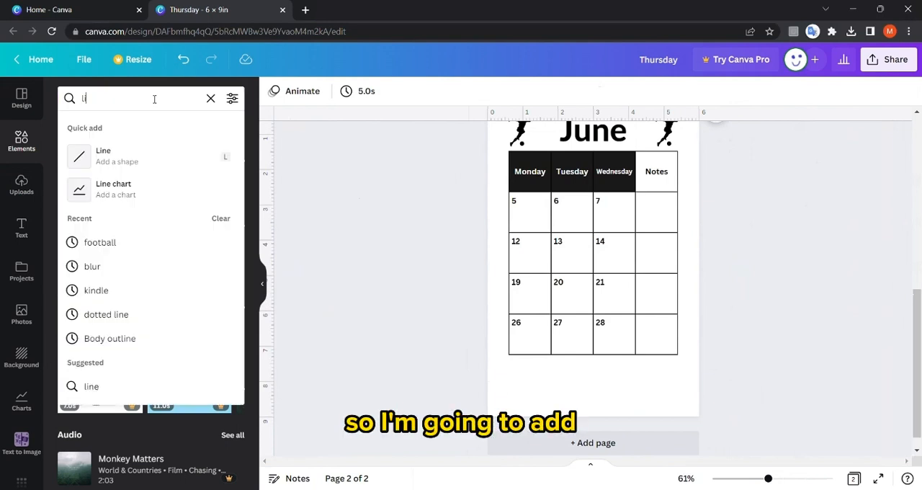
pyautogui.write('ine')
pyautogui.press('Return')
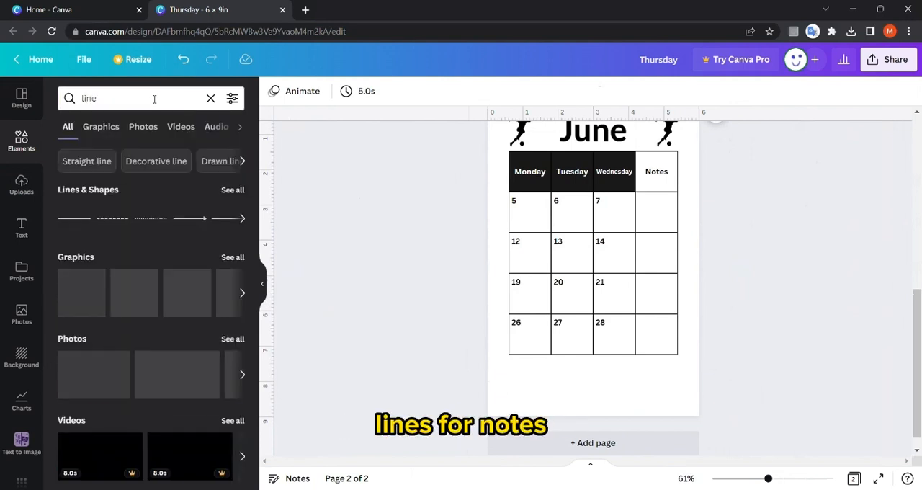
pyautogui.click(74, 217)
pyautogui.moveTo(568, 254); pyautogui.dragTo(665, 374)
# Reduce the weight of the line below the table to make it thinner.
pyautogui.click(305, 94)
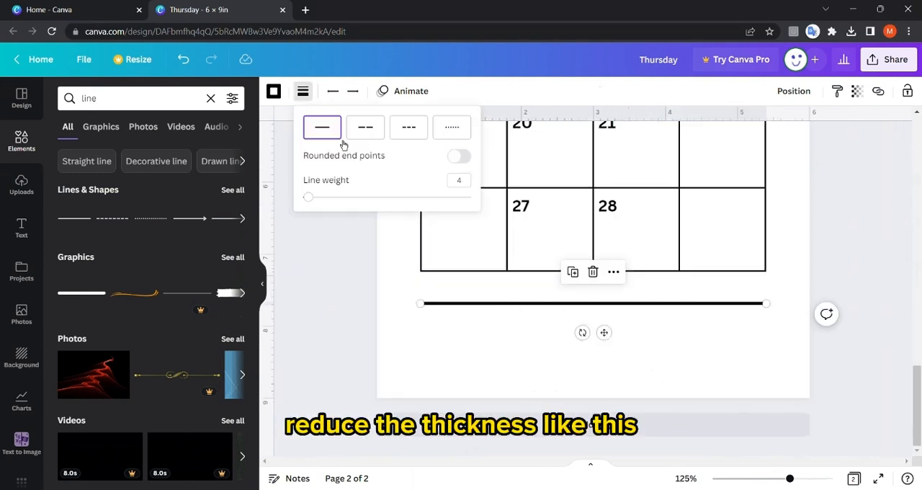
pyautogui.moveTo(314, 202); pyautogui.dragTo(304, 200)
pyautogui.click(484, 311)
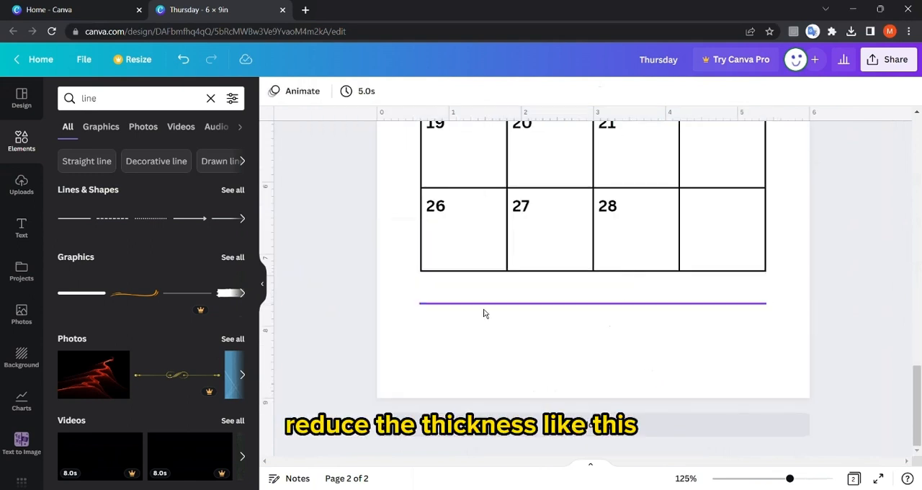
# Place two copies of the thin line below the first, evenly spaced, making three note lines under the table.
pyautogui.click(484, 310)
pyautogui.moveTo(484, 310); pyautogui.dragTo(481, 334)
pyautogui.moveTo(481, 335); pyautogui.dragTo(455, 365)
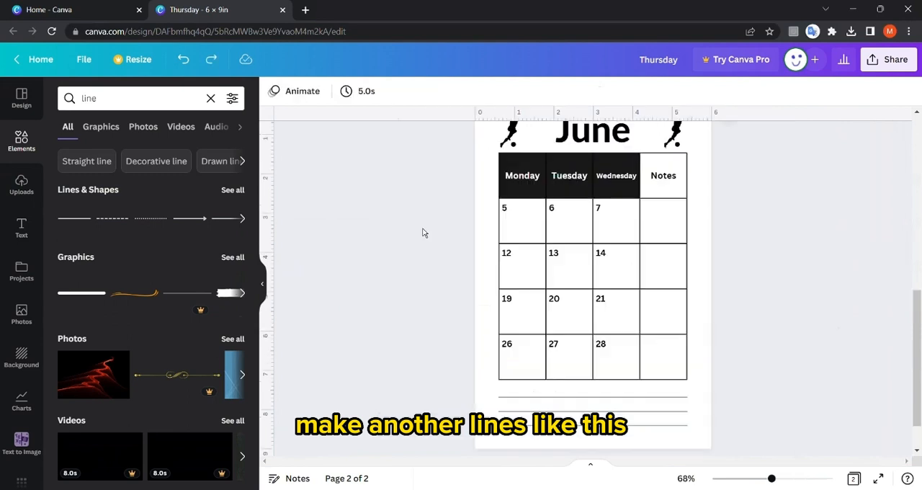
pyautogui.scroll(-3, 424, 231)
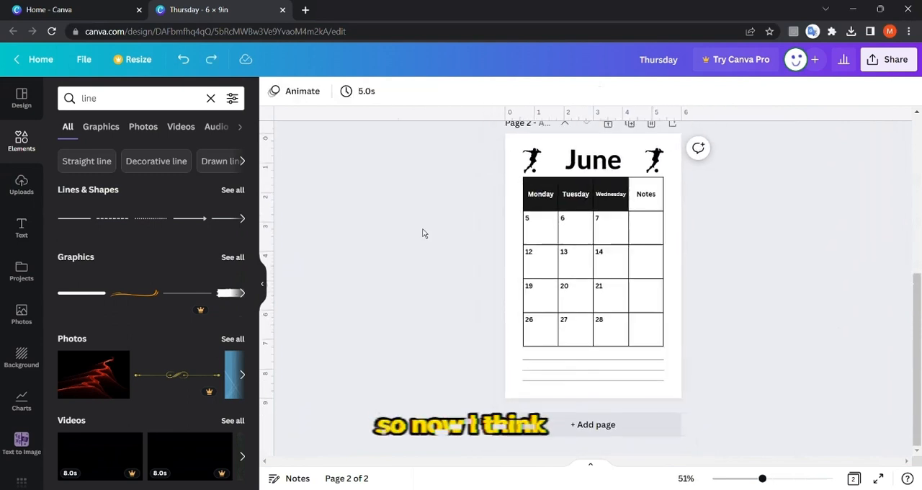
pyautogui.scroll(4, 418, 233)
pyautogui.scroll(-4, 414, 234)
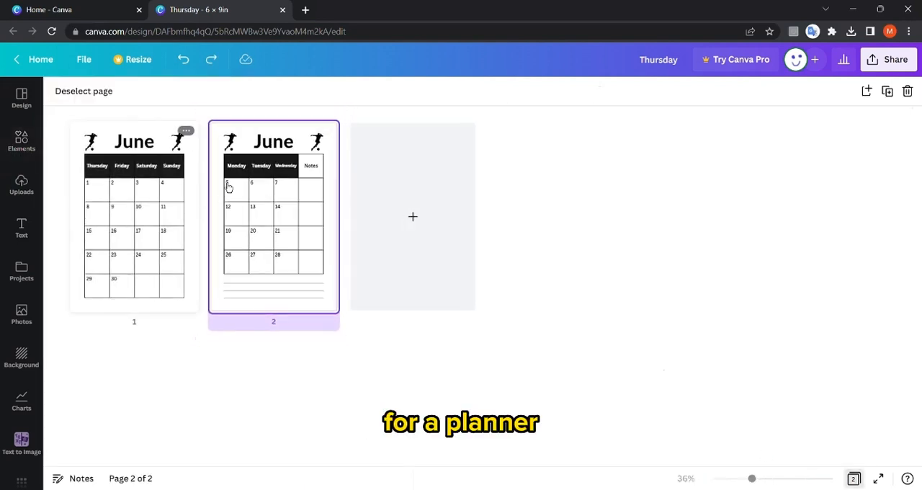
# Try duplicating page 2 on its own in the page overview, and undo the copy.
pyautogui.click(157, 210)
pyautogui.click(224, 209)
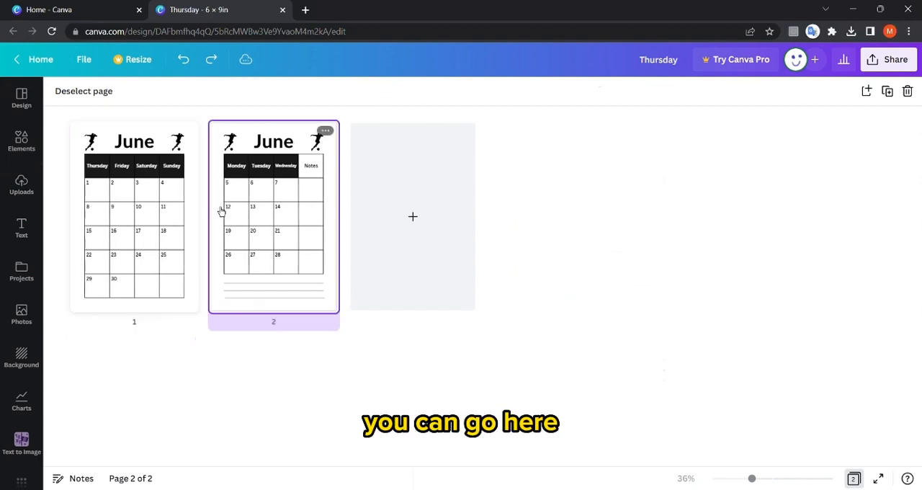
pyautogui.click(156, 209)
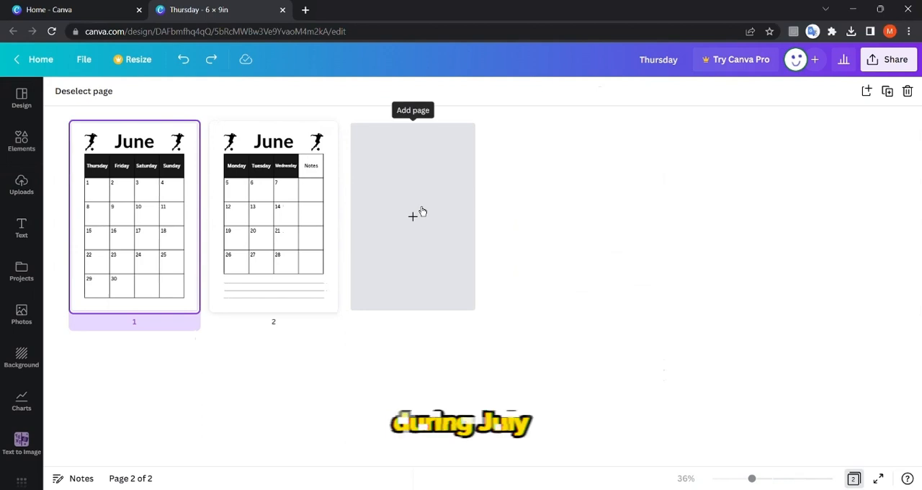
pyautogui.click(326, 130)
pyautogui.click(405, 177)
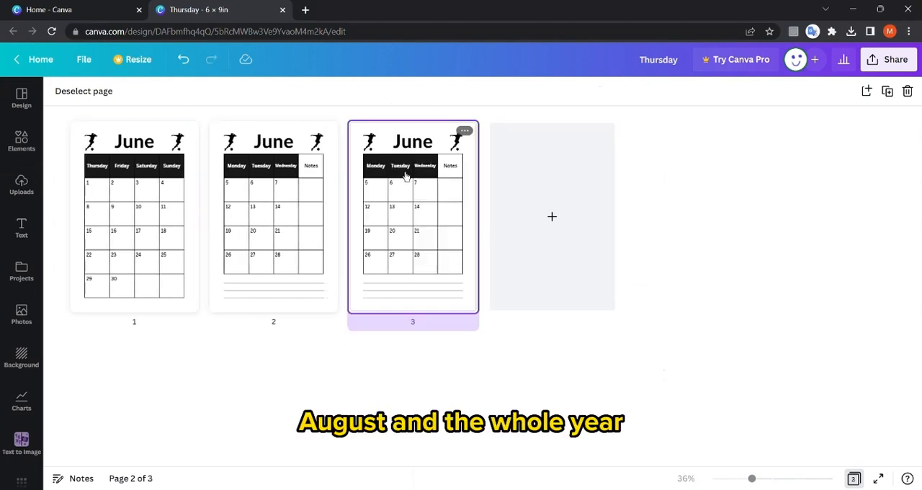
pyautogui.hotkey('ctrl', 'z')
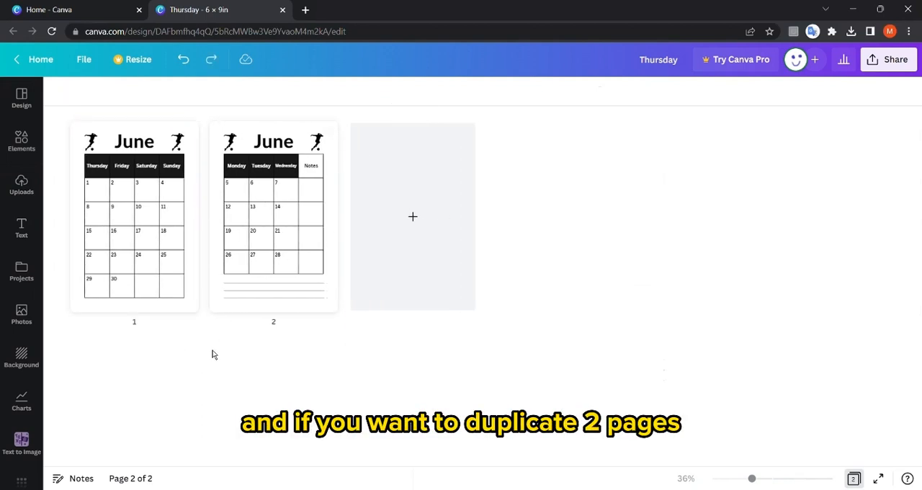
# Select pages 1 and 2 together in the page overview and duplicate both.
pyautogui.click(264, 263)
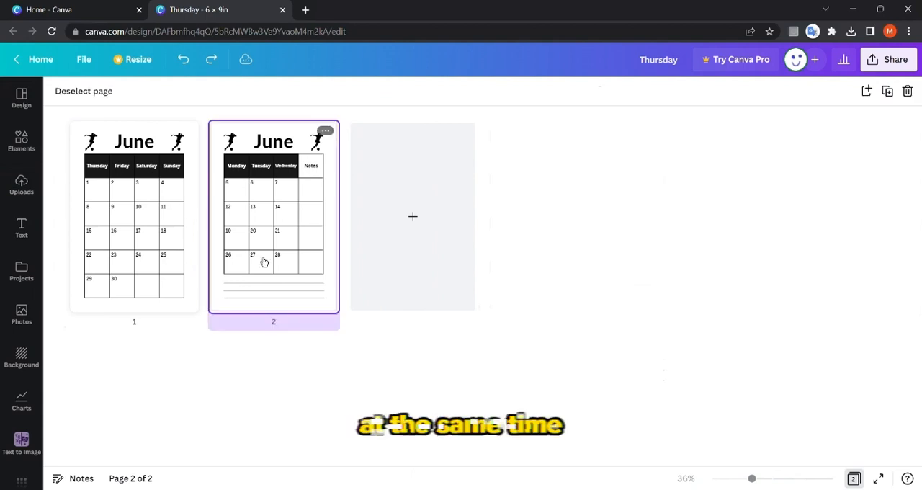
pyautogui.keyDown('shift'); pyautogui.click(175, 260); pyautogui.keyUp('shift')
pyautogui.rightClick(255, 180)
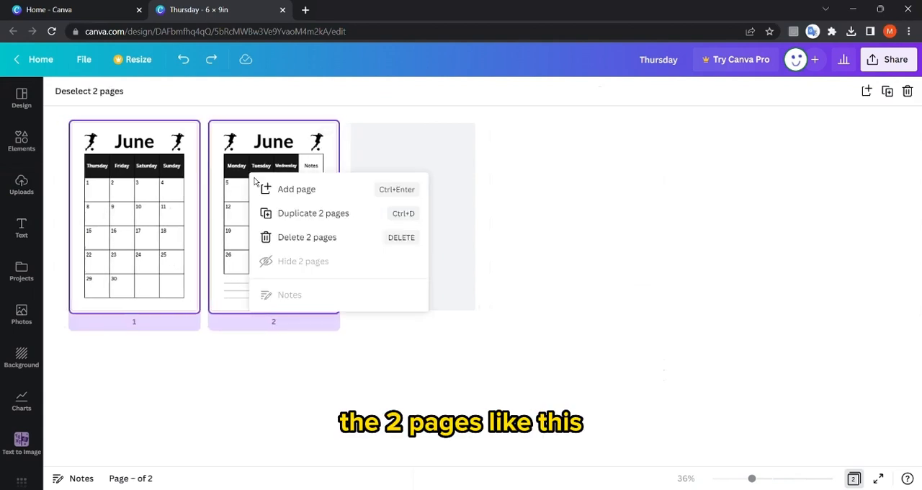
pyautogui.click(367, 215)
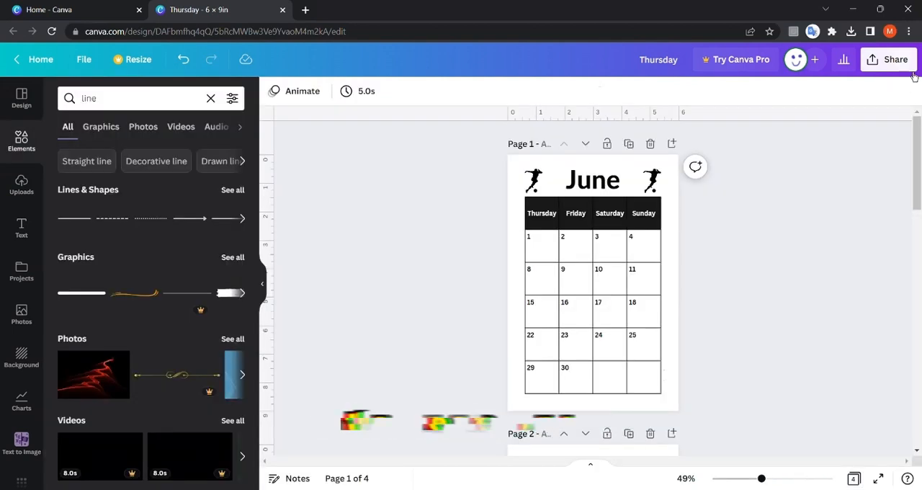
# Download all pages of the design as a PDF Print file.
pyautogui.click(910, 68)
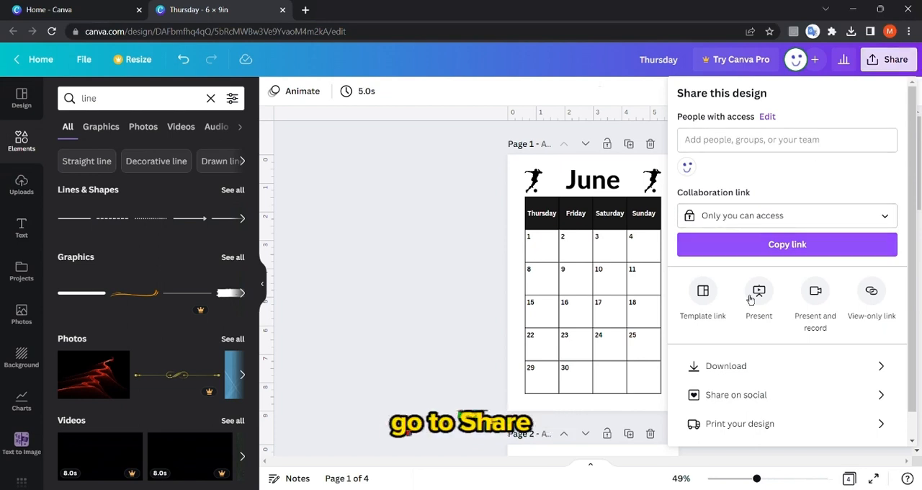
pyautogui.click(713, 365)
pyautogui.click(720, 144)
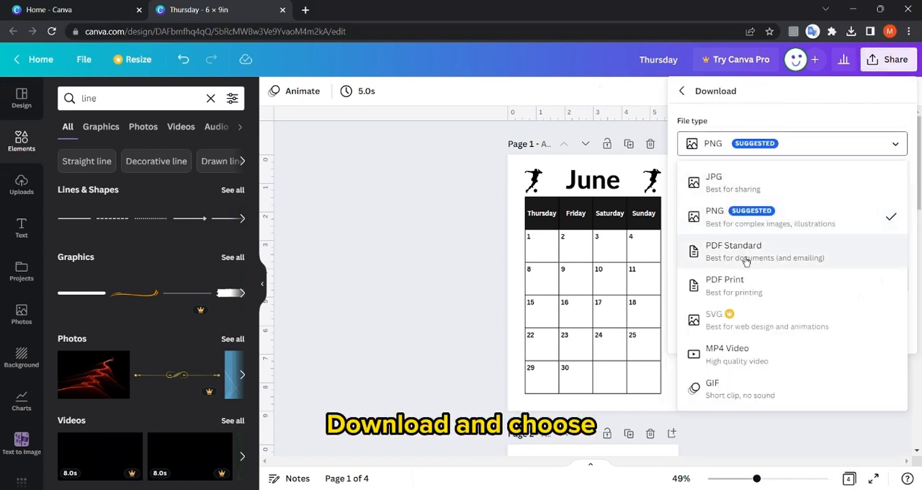
pyautogui.click(744, 288)
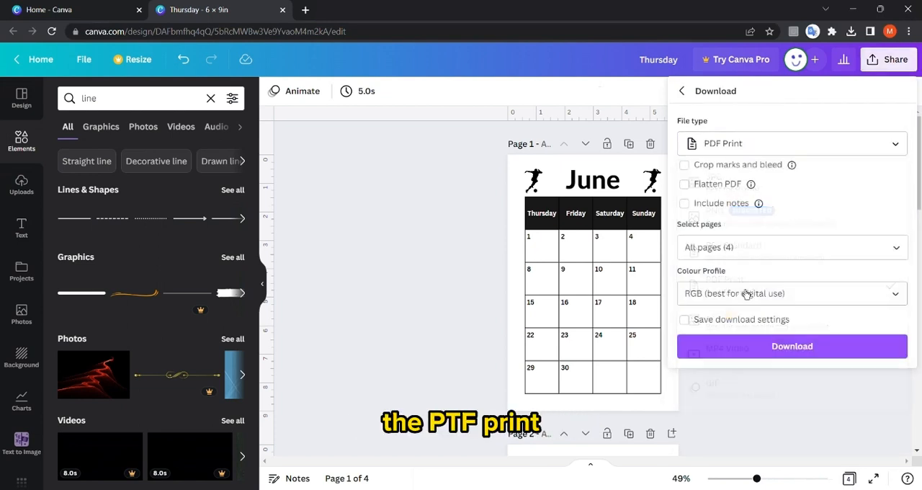
pyautogui.click(743, 247)
pyautogui.scroll(-3, 771, 305)
pyautogui.click(805, 443)
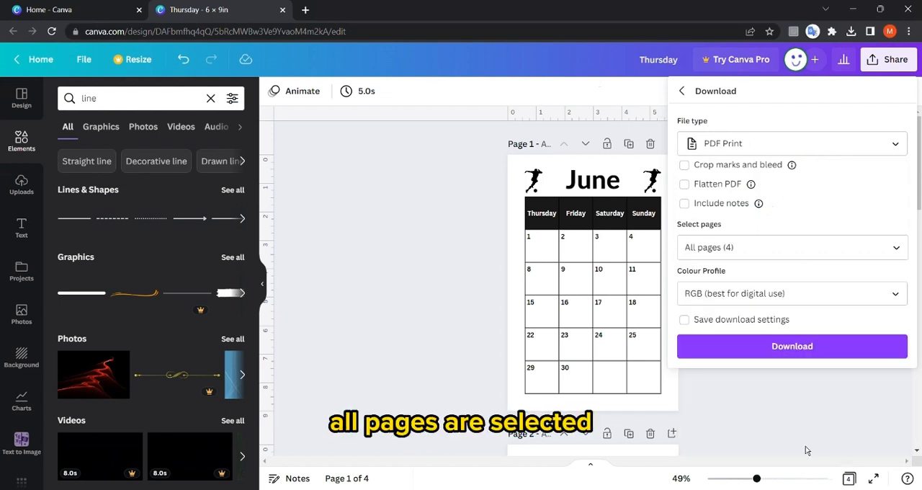
pyautogui.click(801, 354)
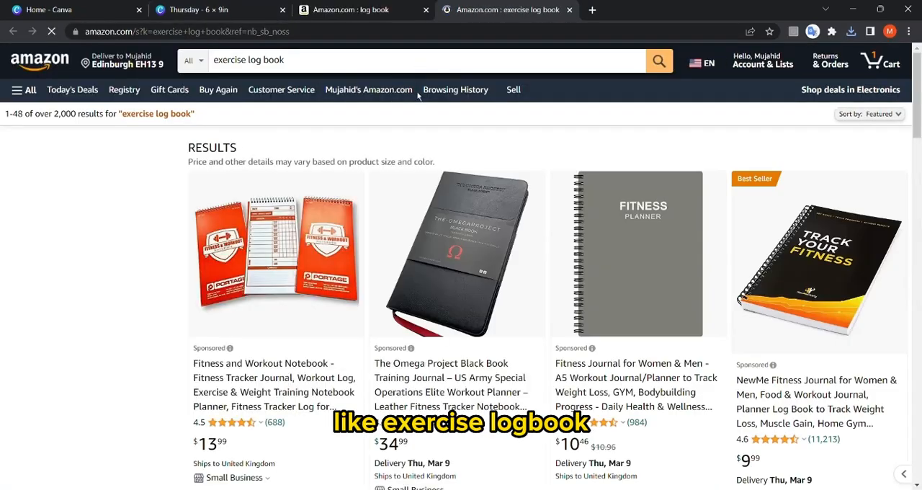
# Open Amazon's suggested "blood pressure log book" search separately and examine the "log book" listings for table-based interiors.
pyautogui.scroll(-5, 422, 148)
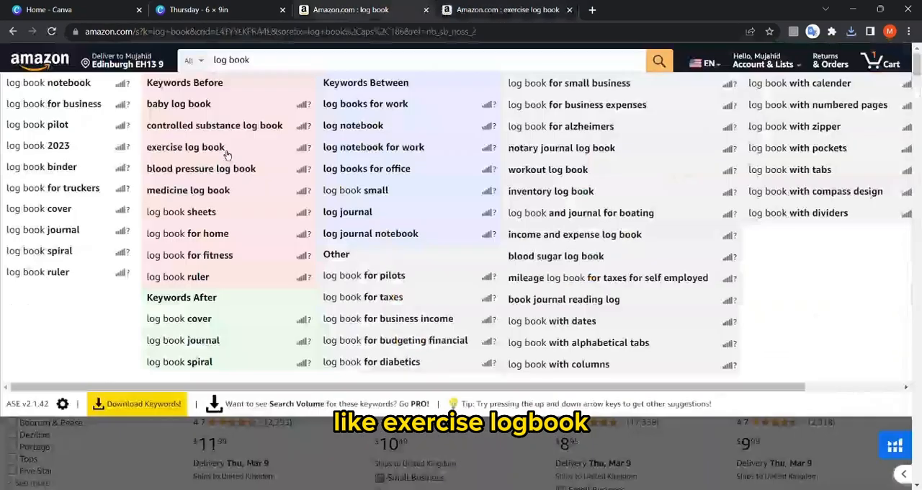
pyautogui.click(216, 169)
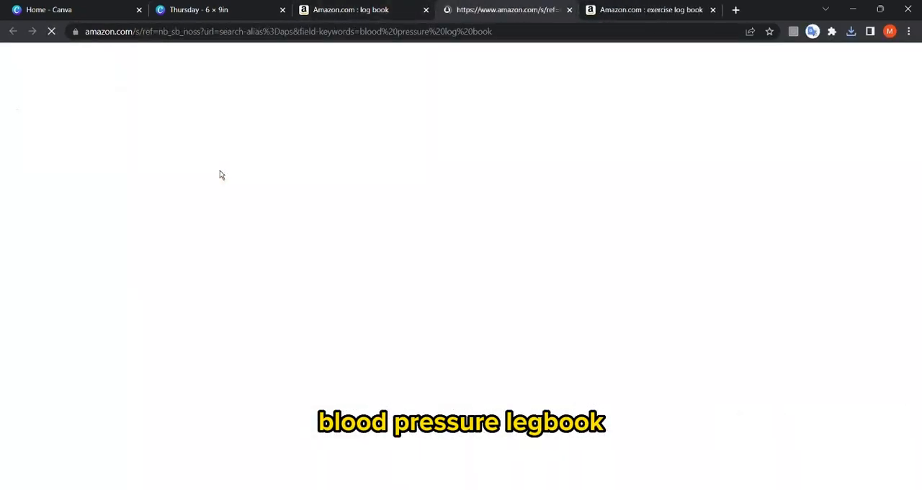
pyautogui.click(334, 9)
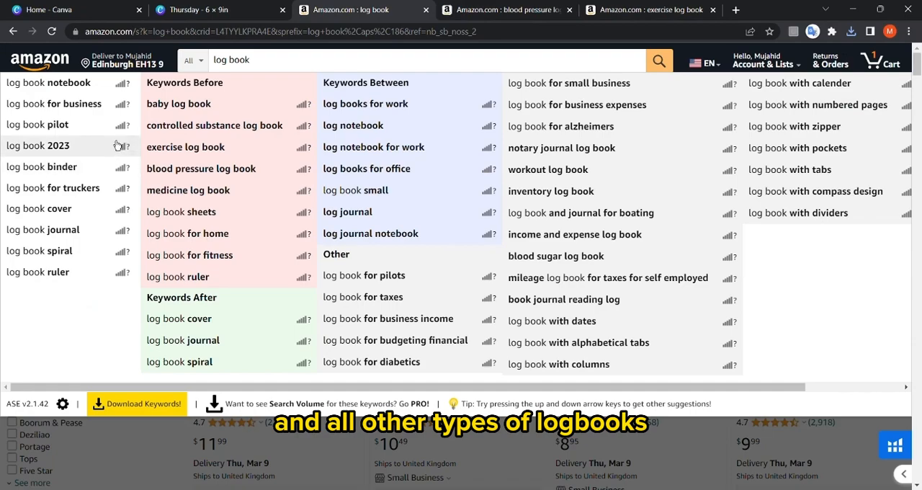
pyautogui.click(155, 445)
pyautogui.scroll(-8, 243, 258)
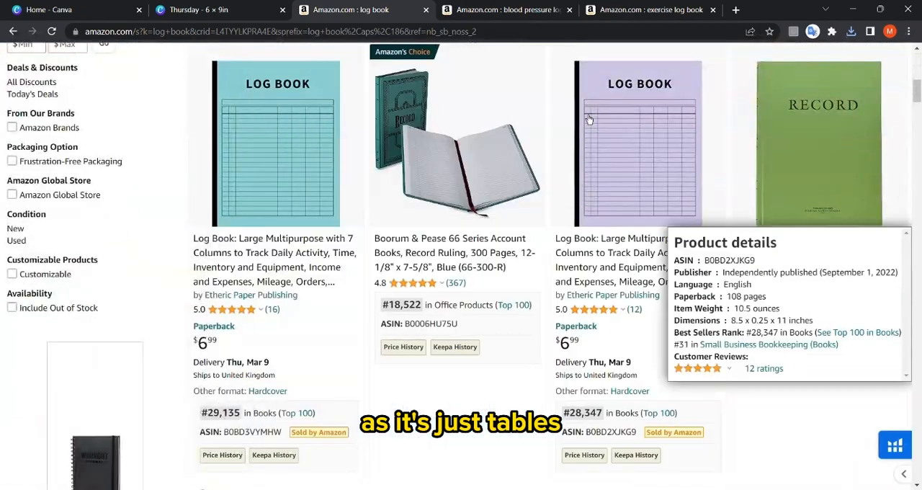
pyautogui.scroll(5, 514, 261)
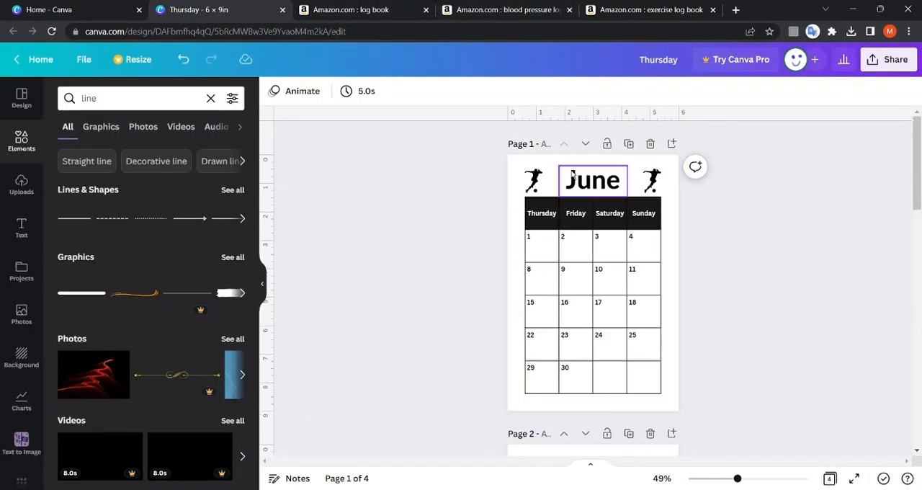
# Examine the cover designs in the "blood pressure log book" results, enlarging the preview of the second book.
pyautogui.click(736, 10)
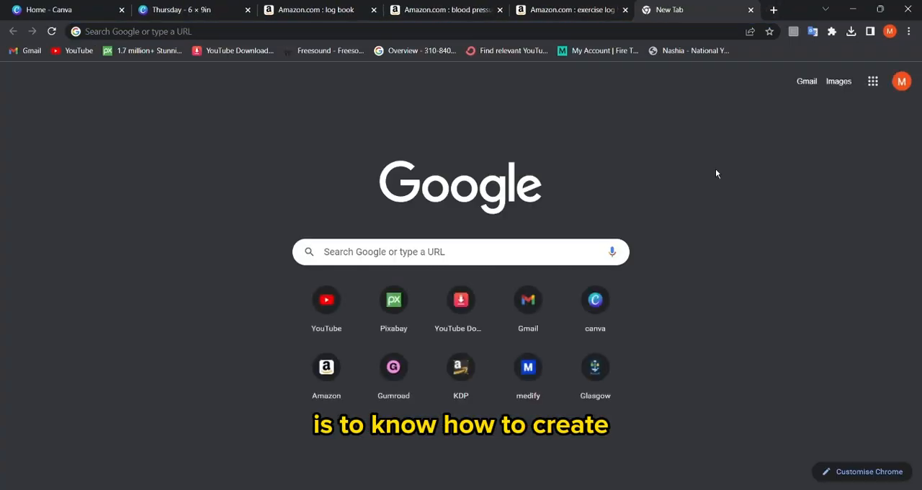
pyautogui.click(461, 9)
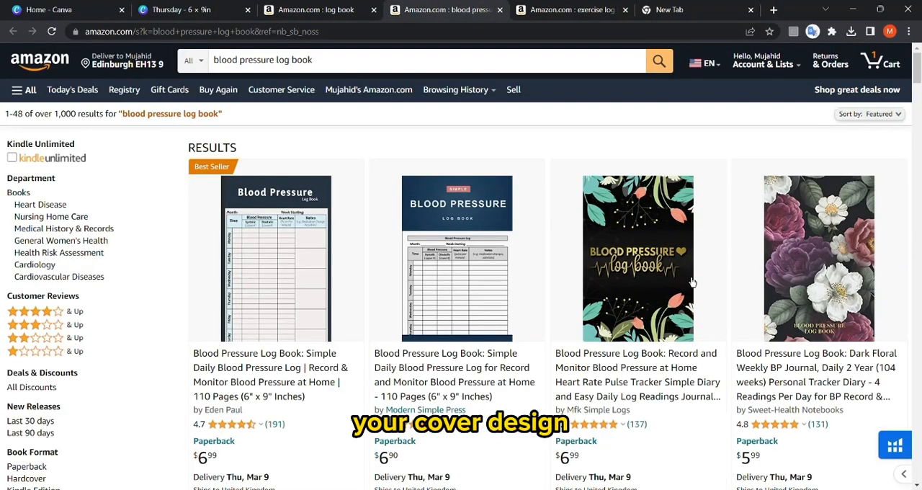
pyautogui.moveTo(459, 259)
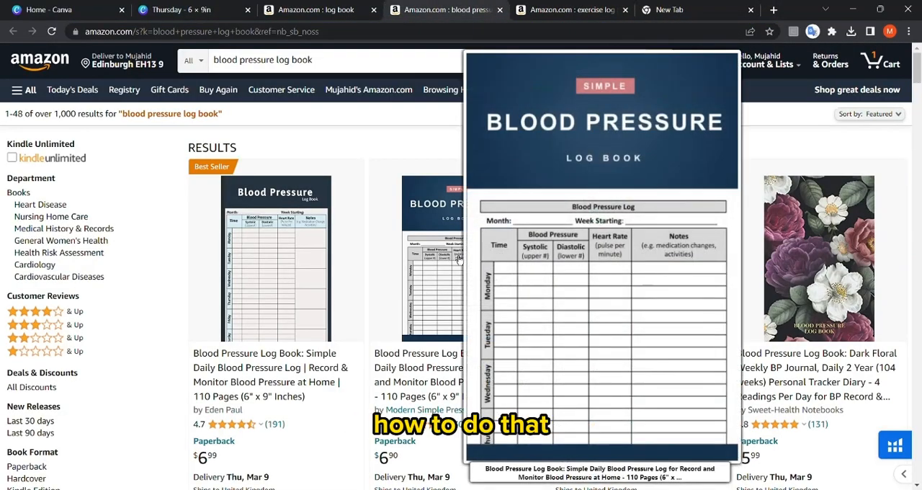